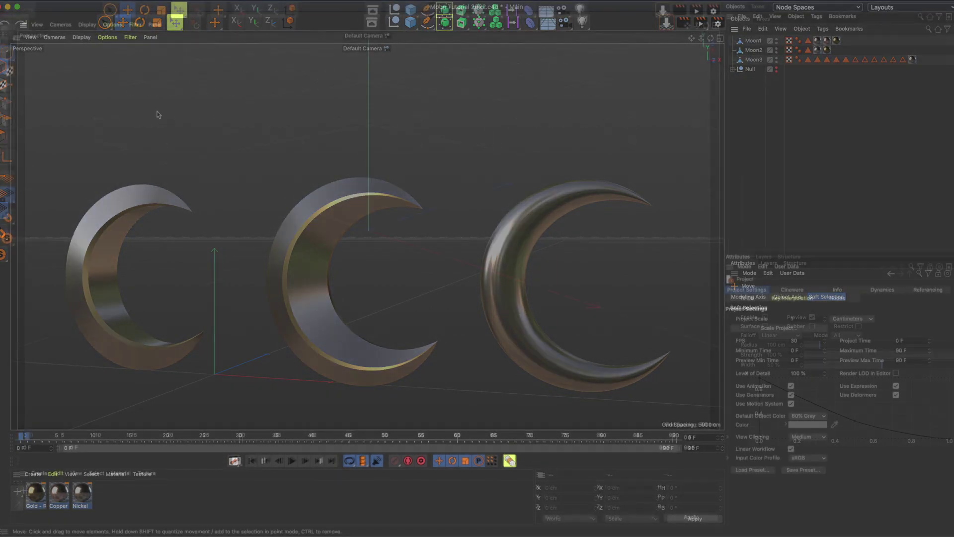
Start from an empty new scene and bring up the spline shapes list.
click(427, 10)
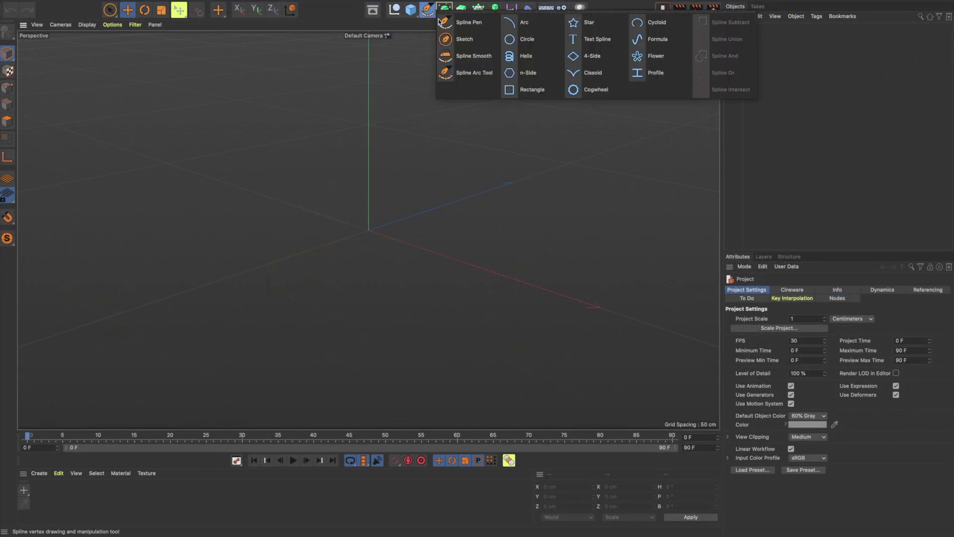
Add a 200 cm Arc spline spanning 56° to 317°, forming an open C.
click(576, 24)
scroll(465, 133, down, 5)
alt+middle_drag(606, 221, 489, 221)
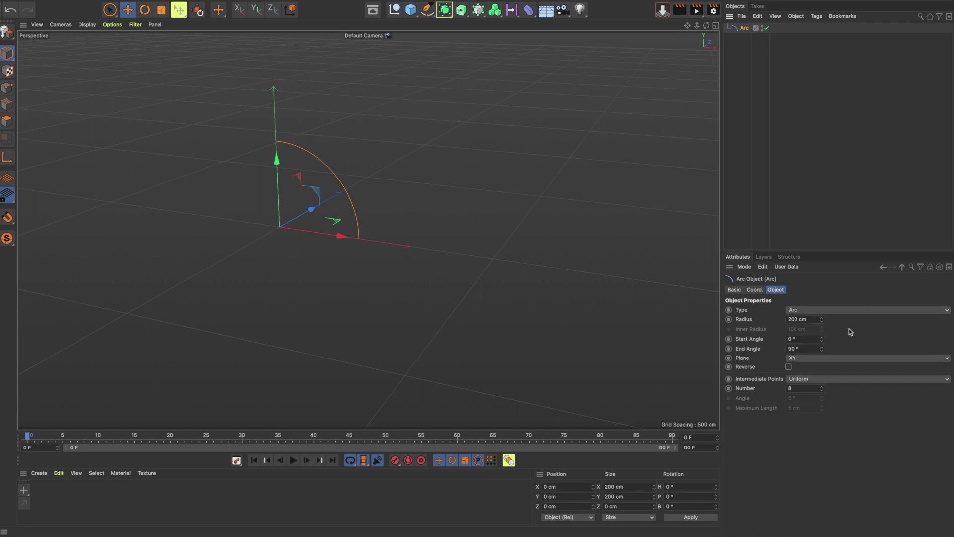
drag(821, 349, 822, 318)
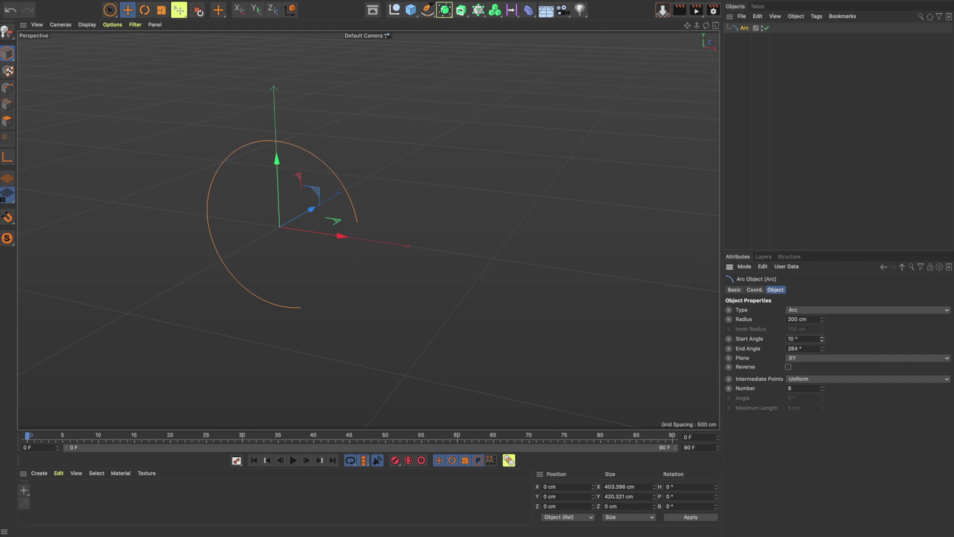
drag(822, 338, 815, 367)
alt+middle_drag(311, 230, 378, 194)
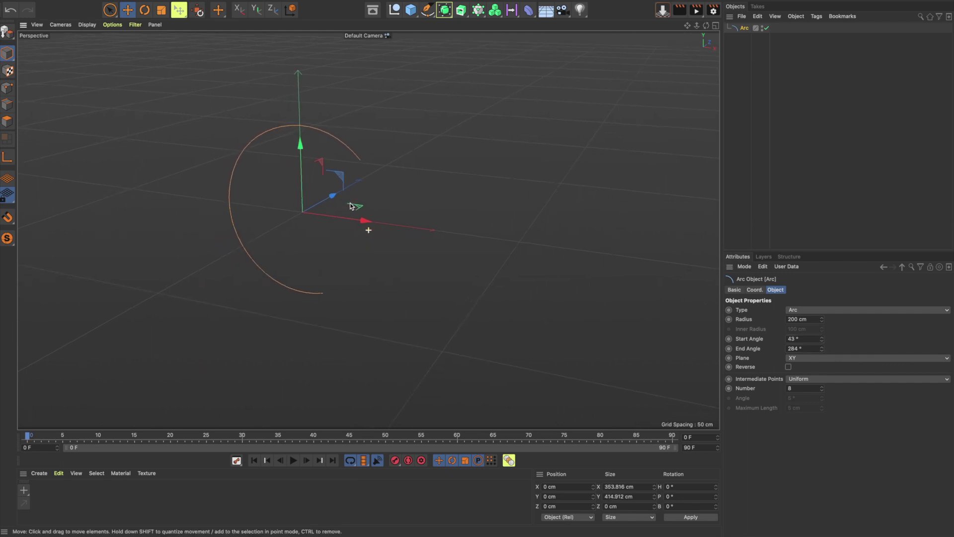
mouse_move(378, 193)
alt+mouse_down()
mouse_move(398, 179)
mouse_move(353, 219)
alt+mouse_up()
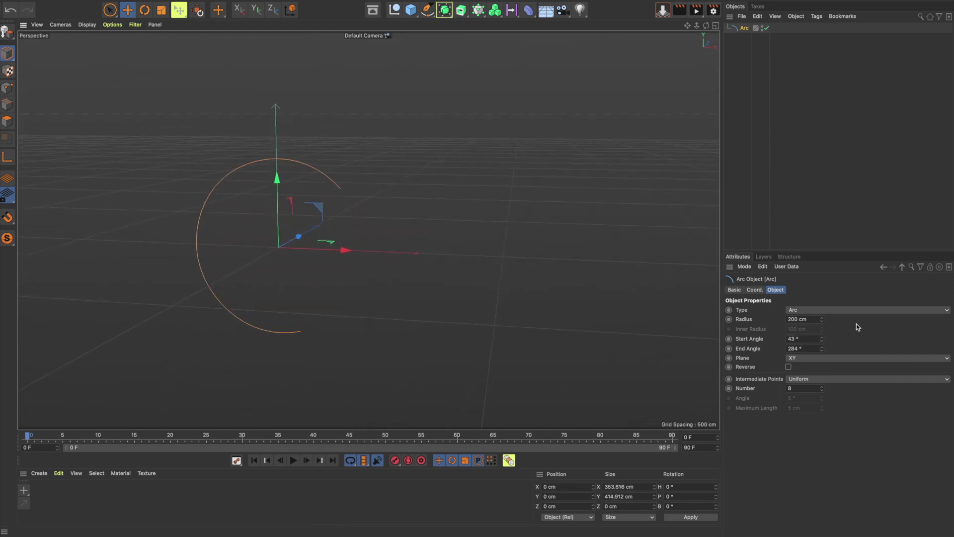
drag(823, 351, 822, 352)
click(423, 15)
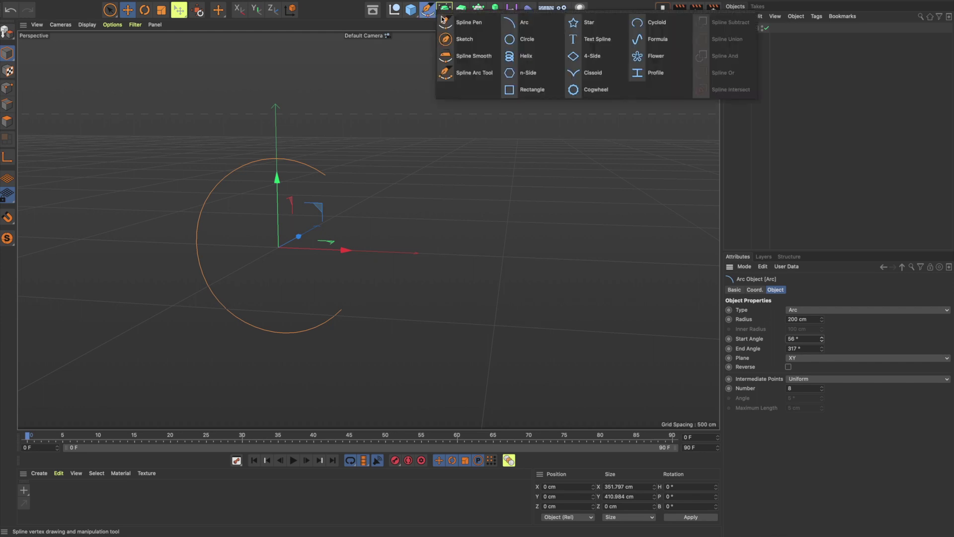
Add a six-sided n-Side spline and shrink its radius to 70 cm.
click(531, 74)
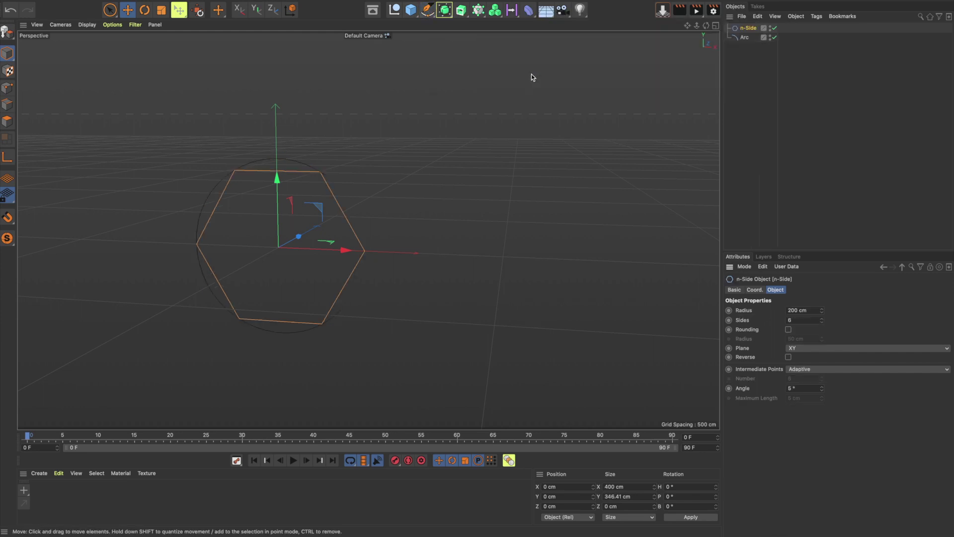
drag(822, 313, 822, 315)
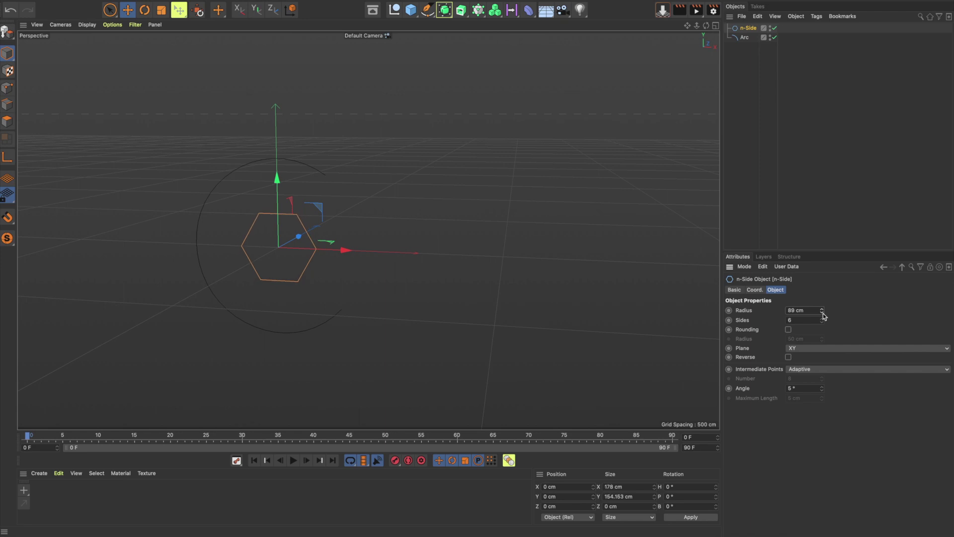
drag(822, 316, 822, 318)
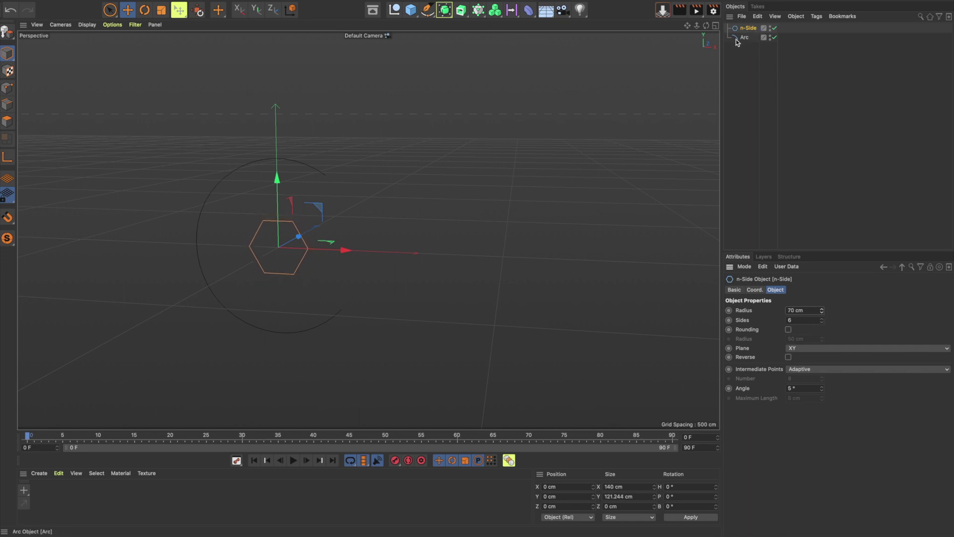
click(464, 13)
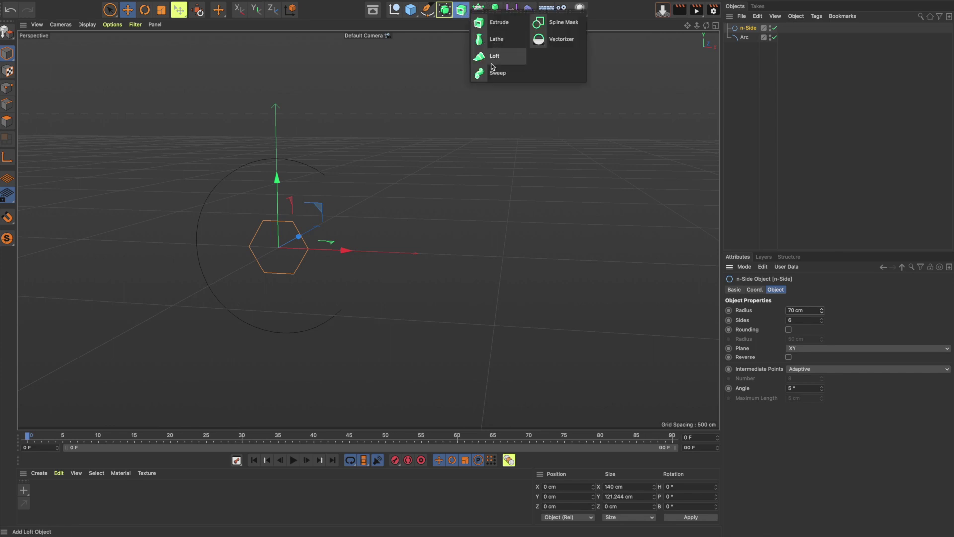
Put the n-Side profile and Arc path under a new Sweep and raise the tube.
click(496, 75)
drag(749, 48, 750, 35)
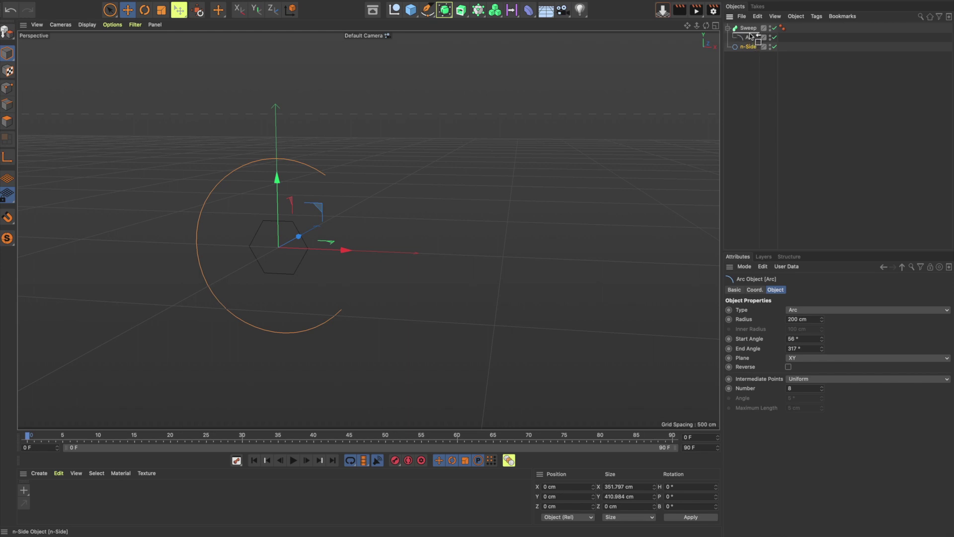
alt+drag(241, 234, 167, 235)
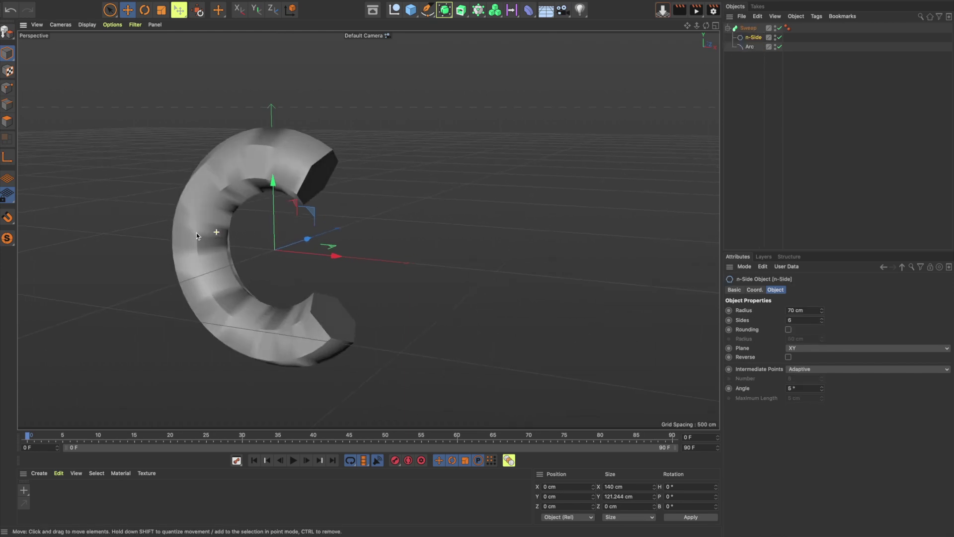
click(748, 27)
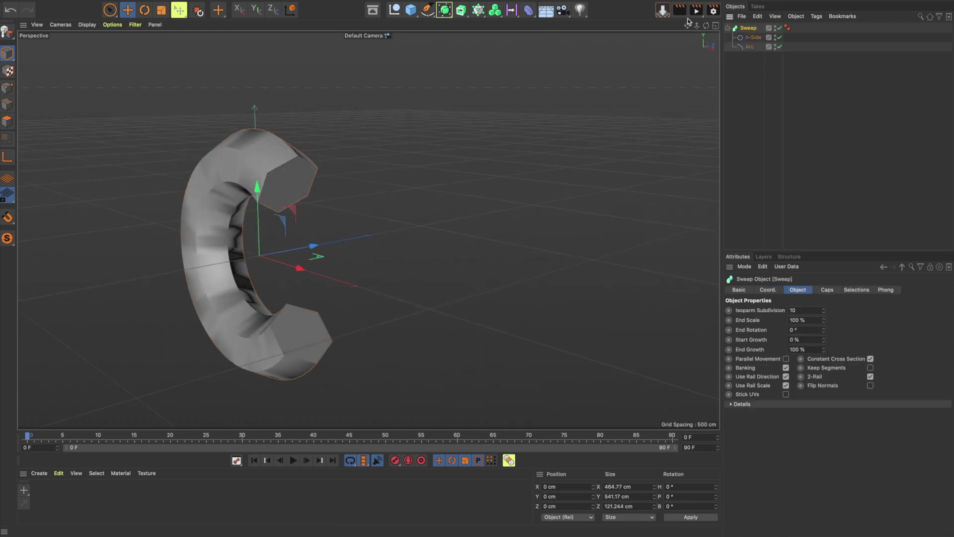
mouse_move(312, 288)
mouse_down()
mouse_move(312, 160)
mouse_move(264, 248)
mouse_up()
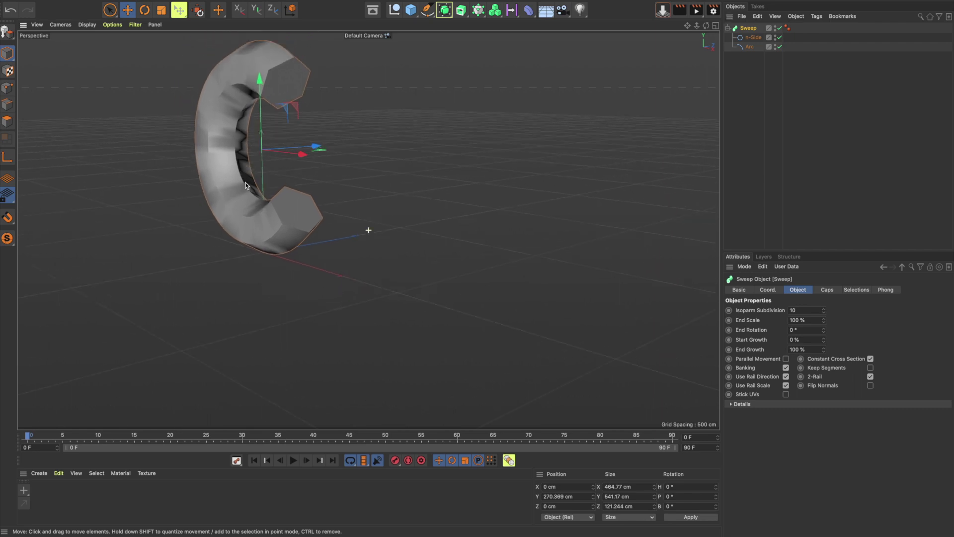
Change the n-Side profile to 3 sides with an 85 cm radius.
click(753, 37)
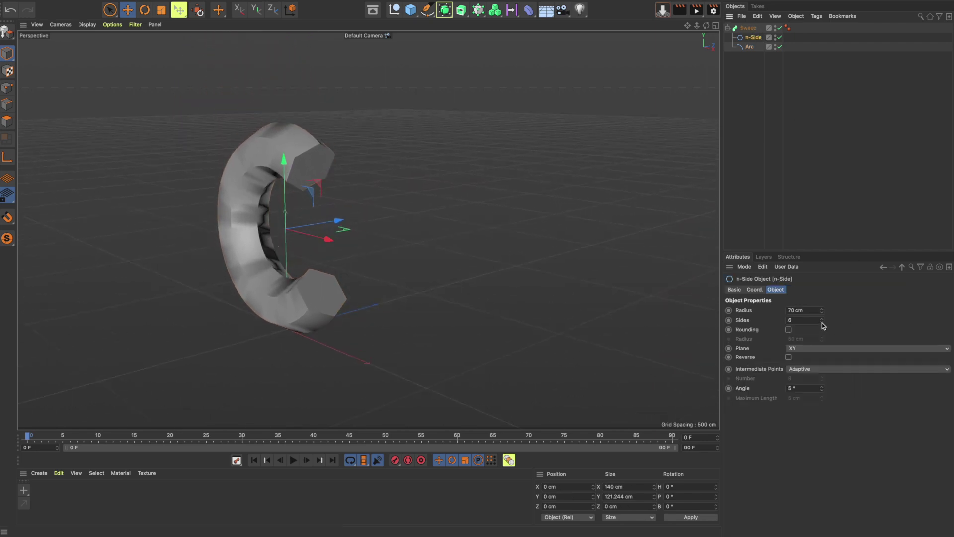
click(822, 322)
click(822, 322)
click(822, 322)
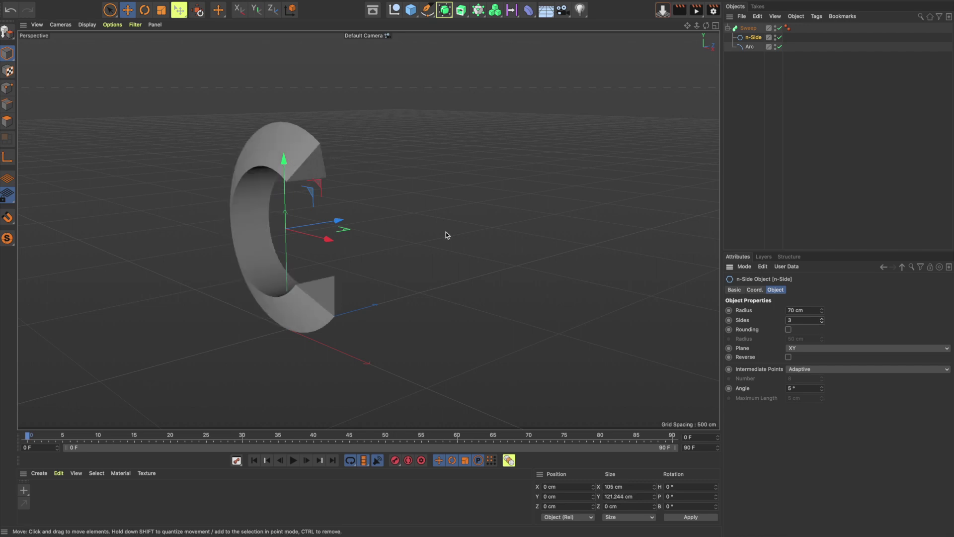
mouse_move(246, 238)
alt+mouse_down()
mouse_move(362, 237)
mouse_move(405, 219)
mouse_move(252, 245)
mouse_move(236, 238)
alt+mouse_up()
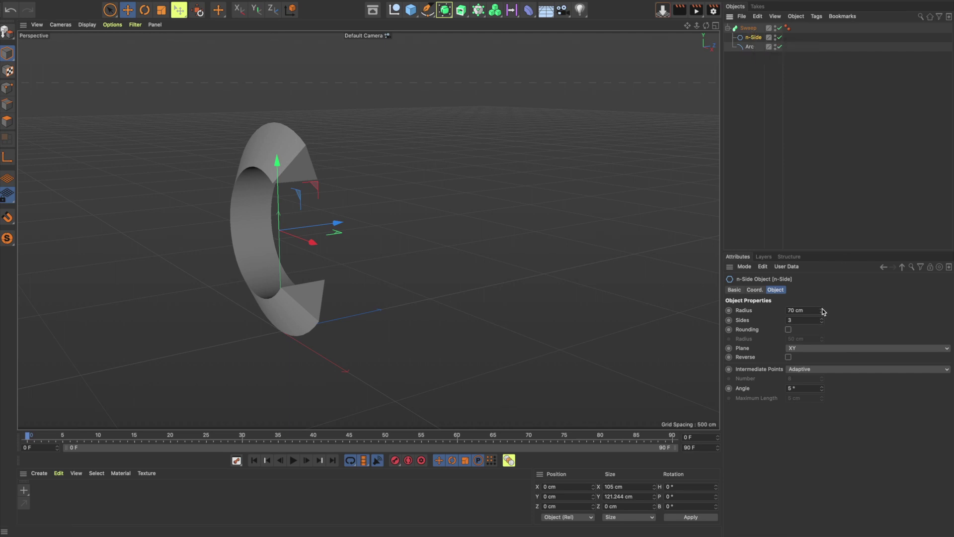
drag(824, 311, 824, 296)
alt+drag(226, 233, 308, 219)
Switch the viewport to Gouraud Shading (Lines) and orbit to check the mesh.
key(n)
key(b)
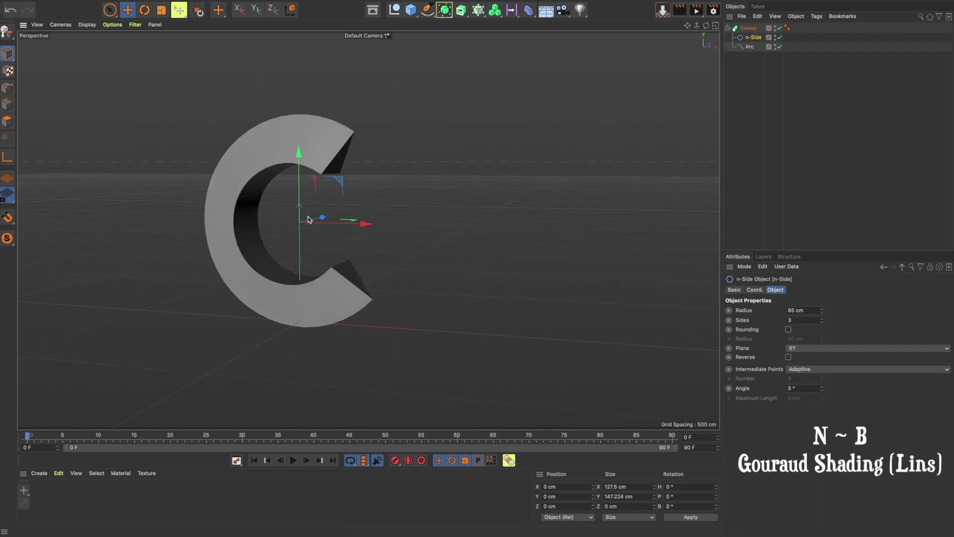
mouse_move(248, 229)
alt+mouse_down()
mouse_move(258, 230)
mouse_move(217, 225)
alt+mouse_up()
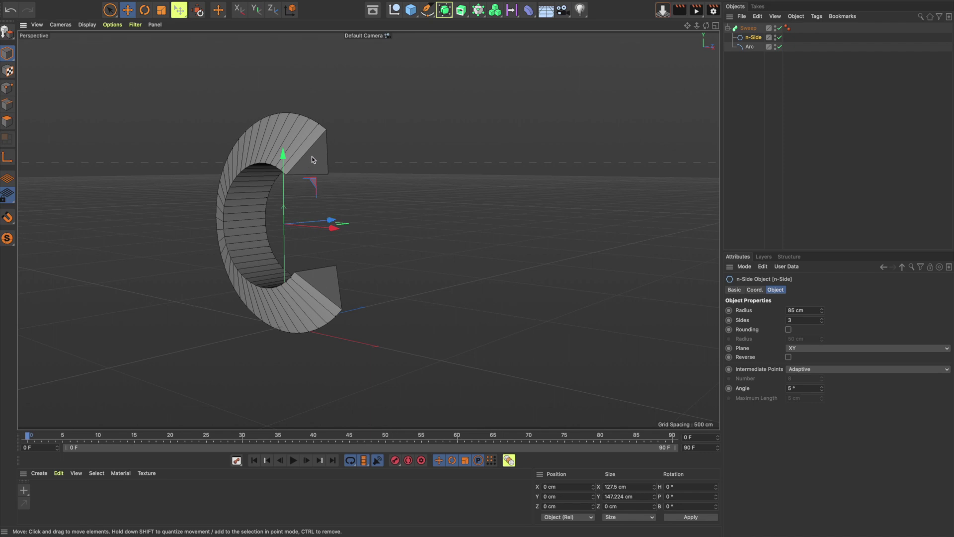
Expand the Sweep's Details and drag the scale curve's ends to taper the sweep.
click(749, 29)
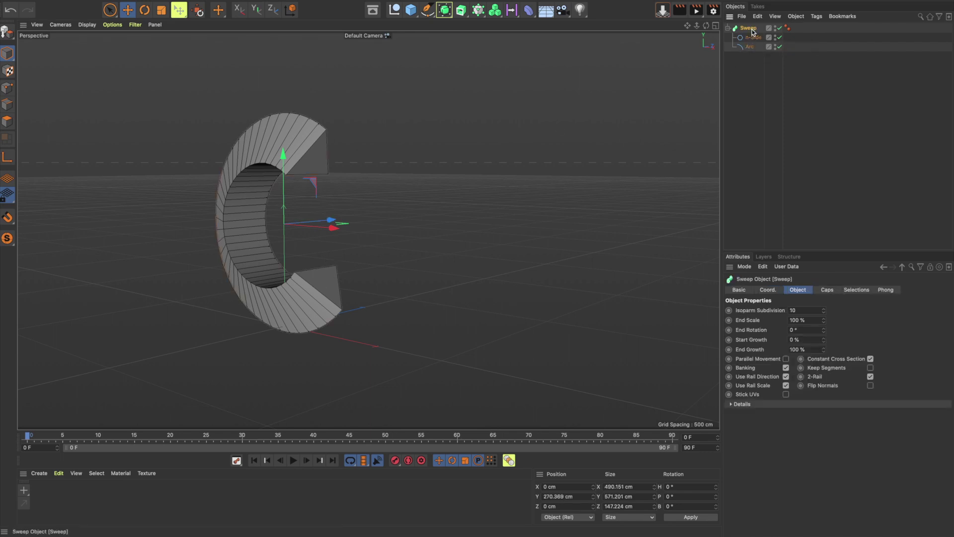
click(731, 405)
mouse_move(777, 419)
mouse_down()
mouse_move(782, 449)
mouse_move(775, 407)
mouse_up()
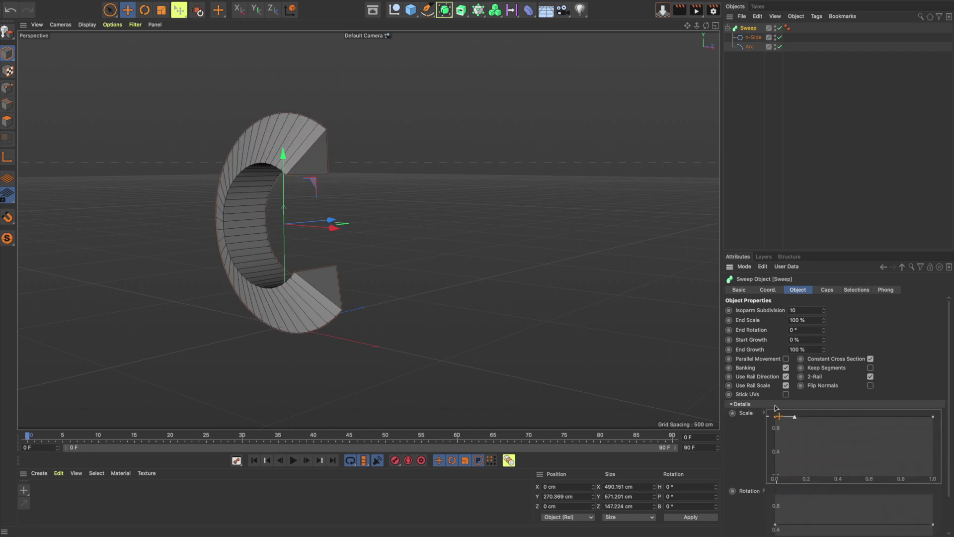
mouse_move(933, 419)
mouse_down()
mouse_move(944, 501)
mouse_move(949, 404)
mouse_up()
Add a middle scale-curve point at X 0.5, Y 1 and taper the start to a point.
ctrl+click(854, 418)
click(764, 414)
drag(949, 356, 917, 414)
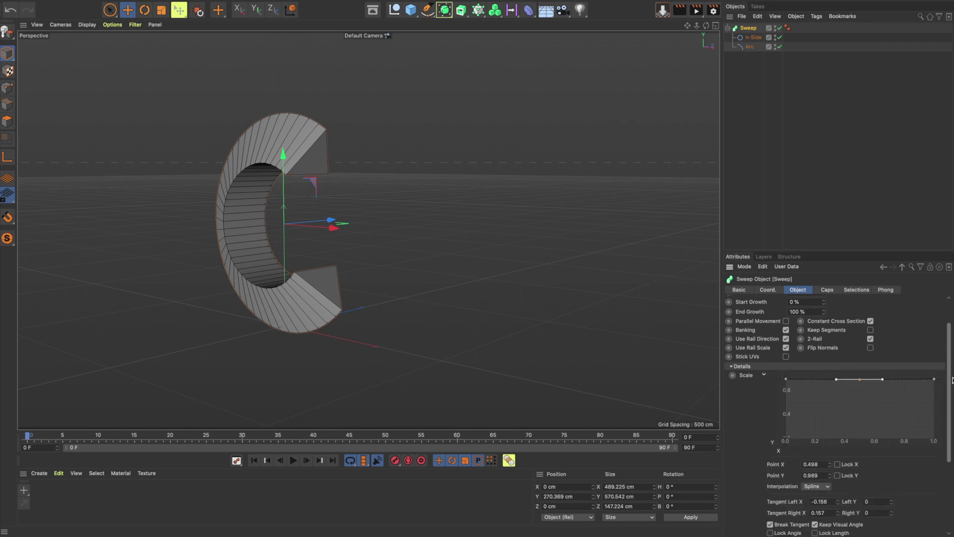
drag(825, 417, 775, 419)
text(0.5)
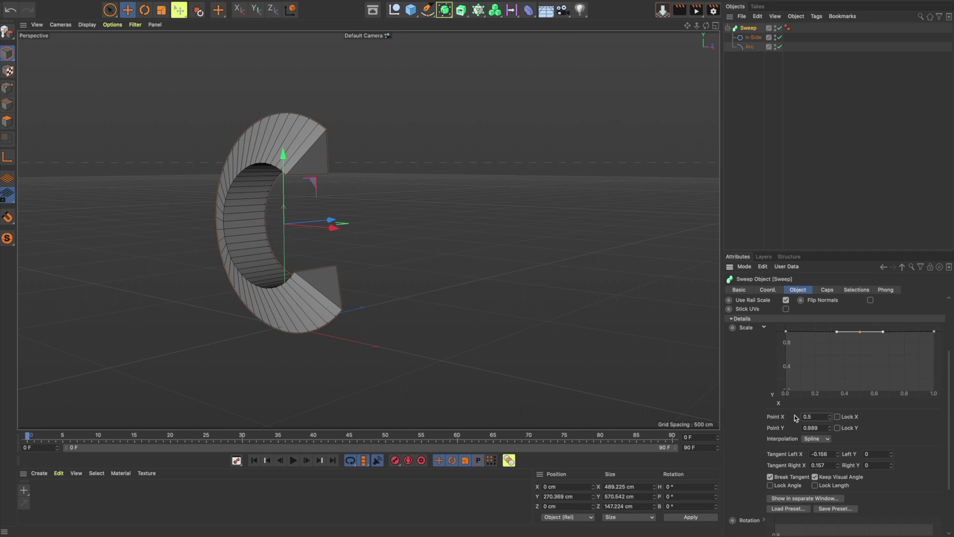
drag(826, 426, 778, 428)
text(1)
key(Return)
drag(786, 336, 785, 400)
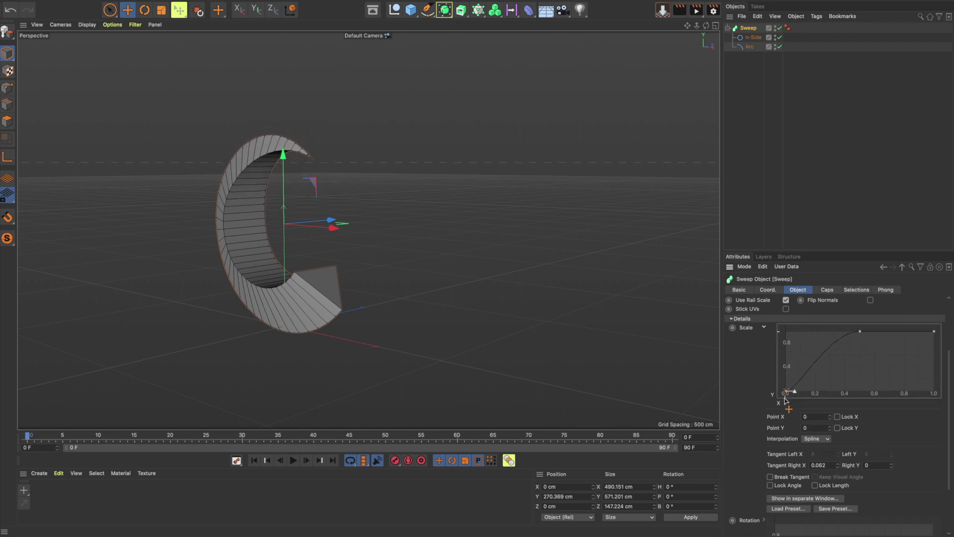
Drop the scale curve's end to 0 with a 0.4 left tangent height, tapering both tips.
drag(938, 337, 937, 396)
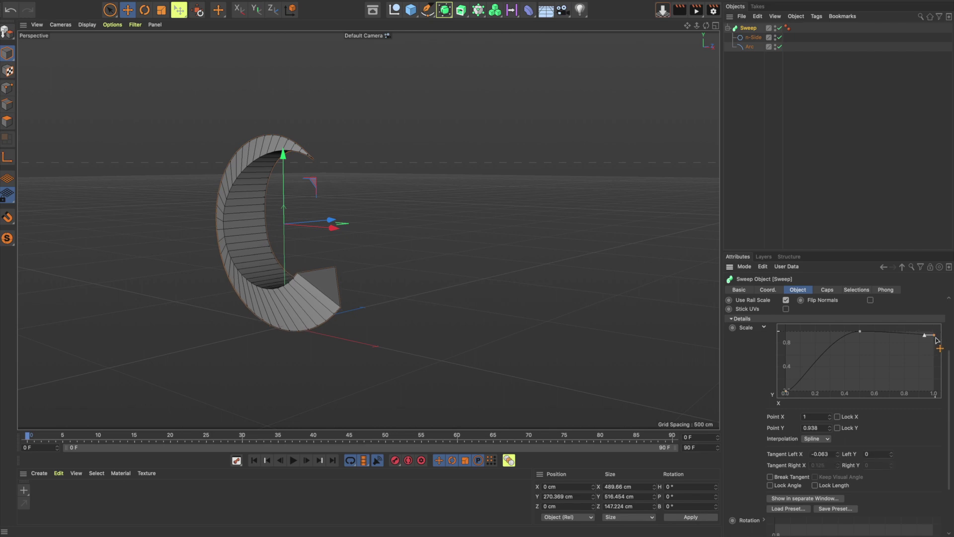
mouse_move(282, 228)
alt+mouse_down()
mouse_move(262, 222)
mouse_move(301, 200)
alt+mouse_up()
mouse_move(355, 124)
alt+mouse_down()
mouse_move(321, 123)
mouse_move(359, 121)
alt+mouse_up()
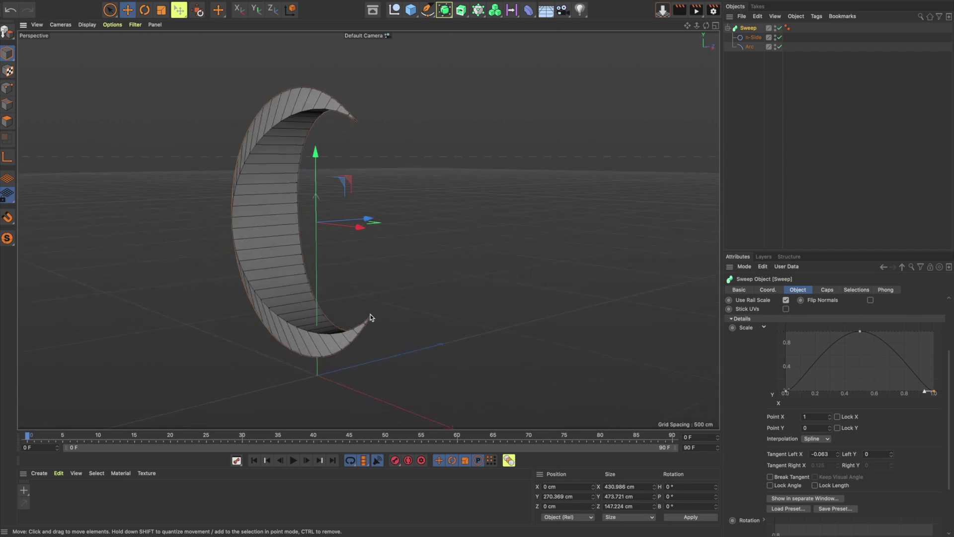
drag(922, 392, 922, 373)
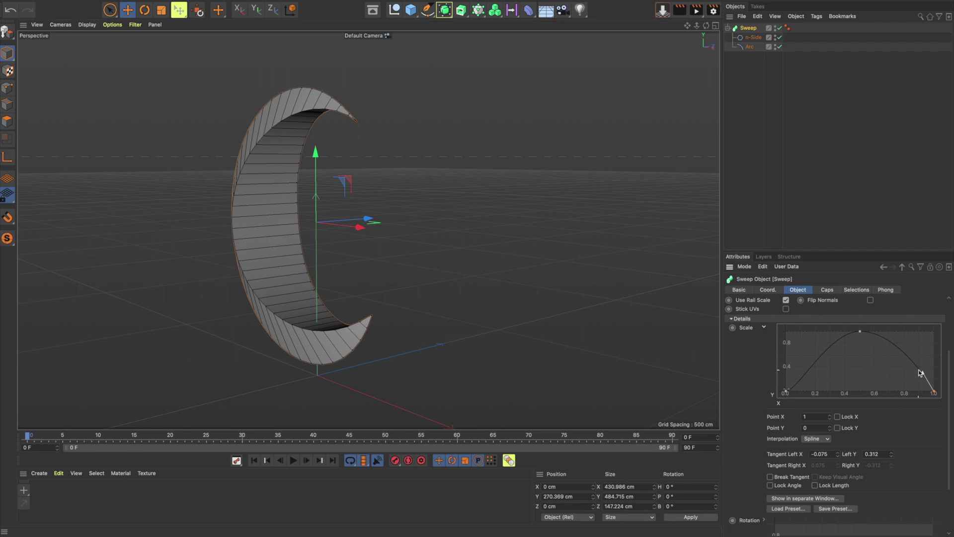
drag(923, 374, 919, 370)
click(883, 455)
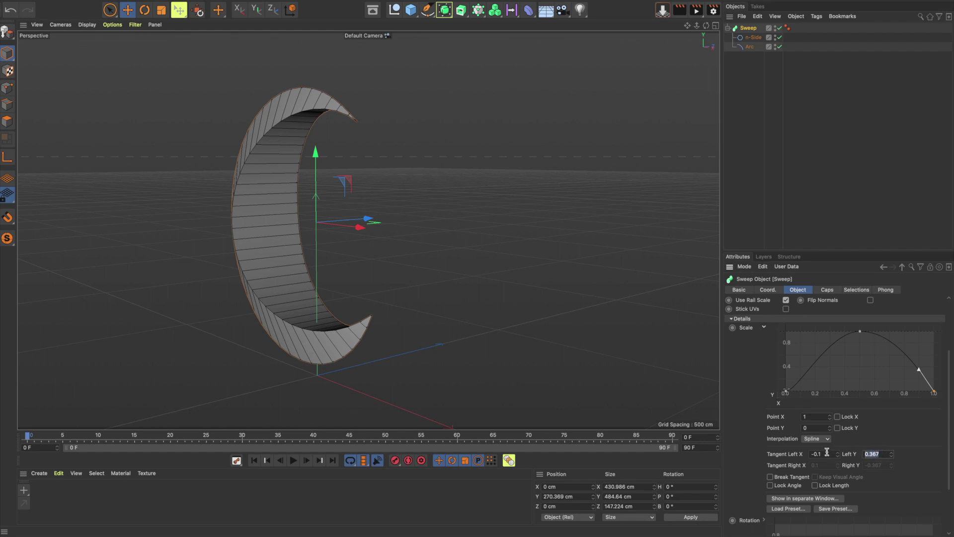
text(0.4)
key(Return)
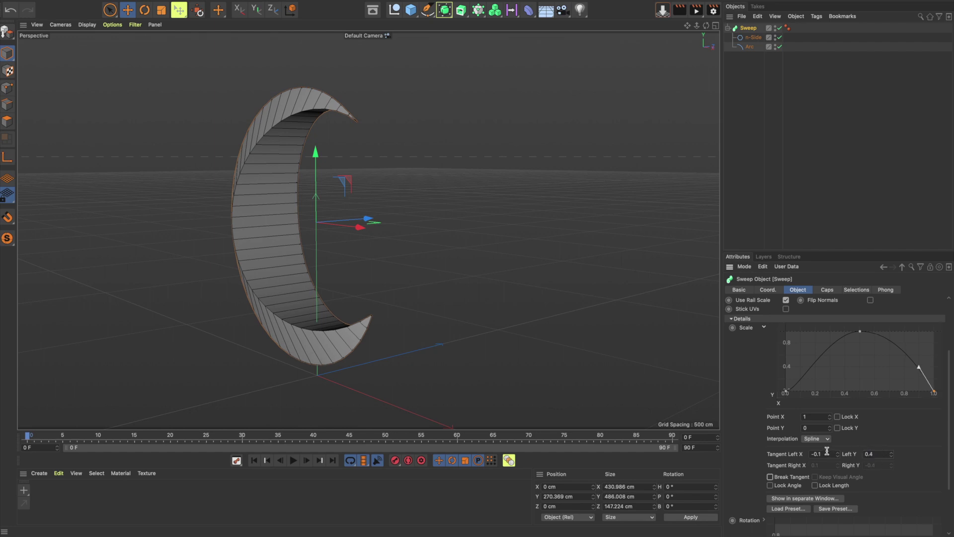
mouse_move(485, 204)
alt+mouse_down()
mouse_move(343, 222)
mouse_move(373, 197)
alt+mouse_up()
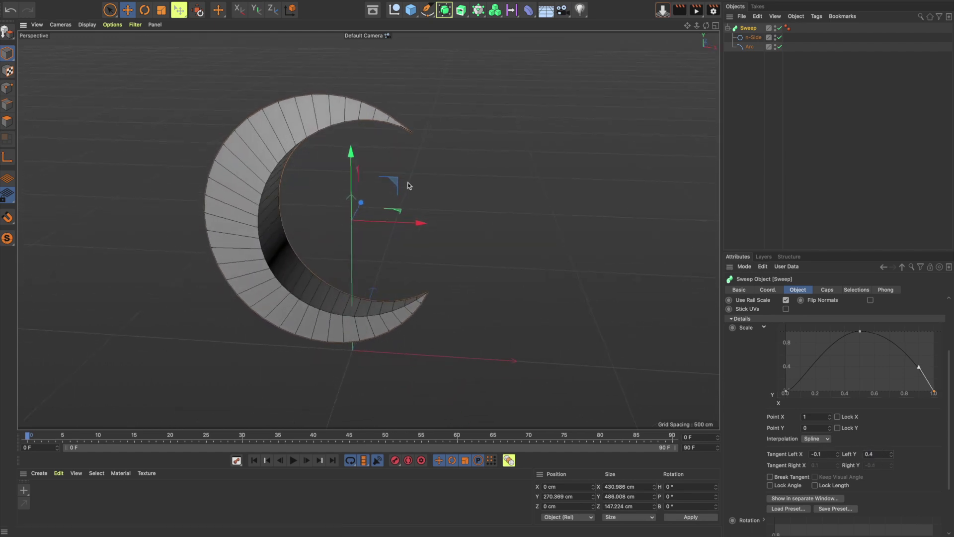
Give the scale curve's first point a right tangent of 0.091, 0.4 to round the top tip.
click(785, 393)
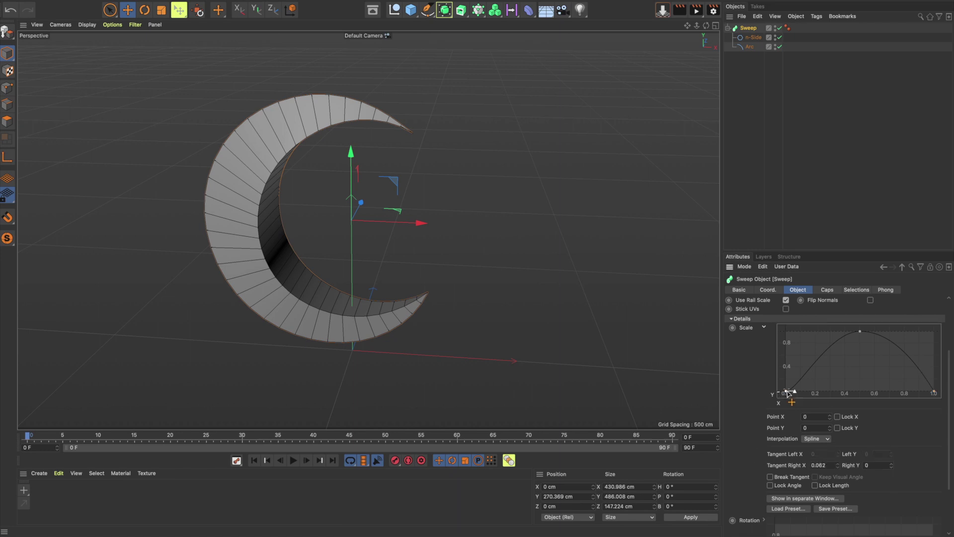
drag(787, 392, 799, 373)
double_click(877, 467)
text(.4)
key(Return)
mouse_move(303, 180)
alt+mouse_down()
mouse_move(327, 142)
mouse_move(254, 160)
alt+mouse_up()
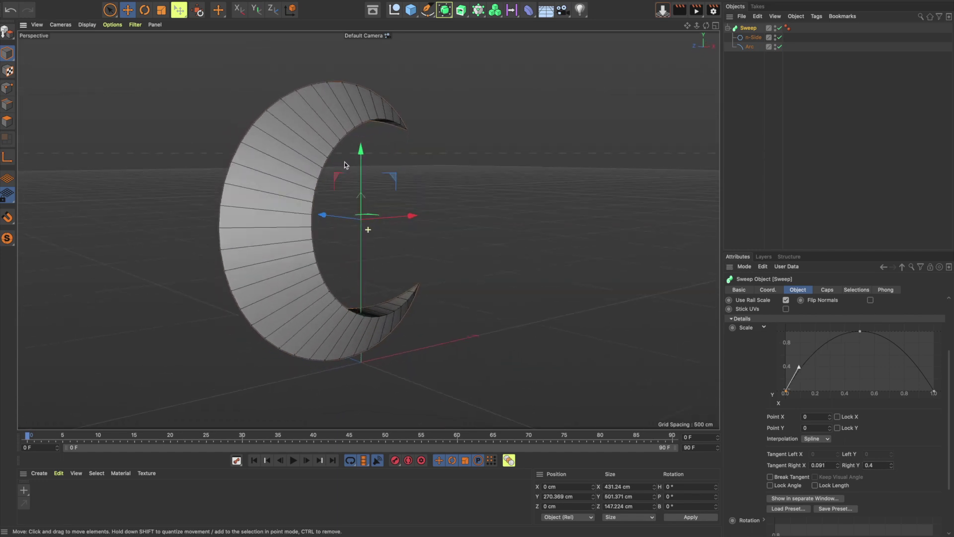
mouse_move(261, 194)
alt+mouse_down()
mouse_move(309, 219)
mouse_move(378, 209)
alt+mouse_up()
mouse_move(184, 213)
alt+mouse_down()
mouse_move(160, 209)
mouse_move(246, 211)
alt+mouse_up()
alt+drag(270, 243, 315, 245)
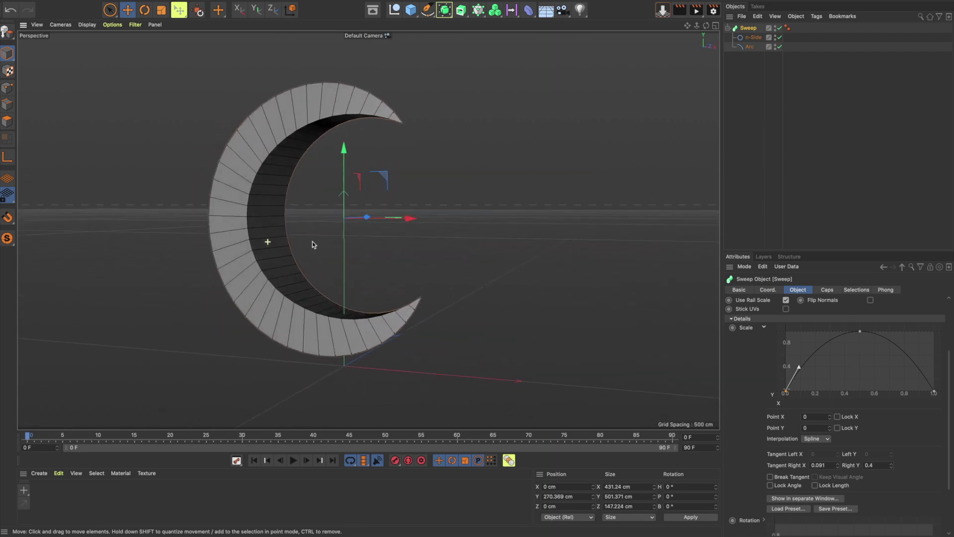
click(753, 37)
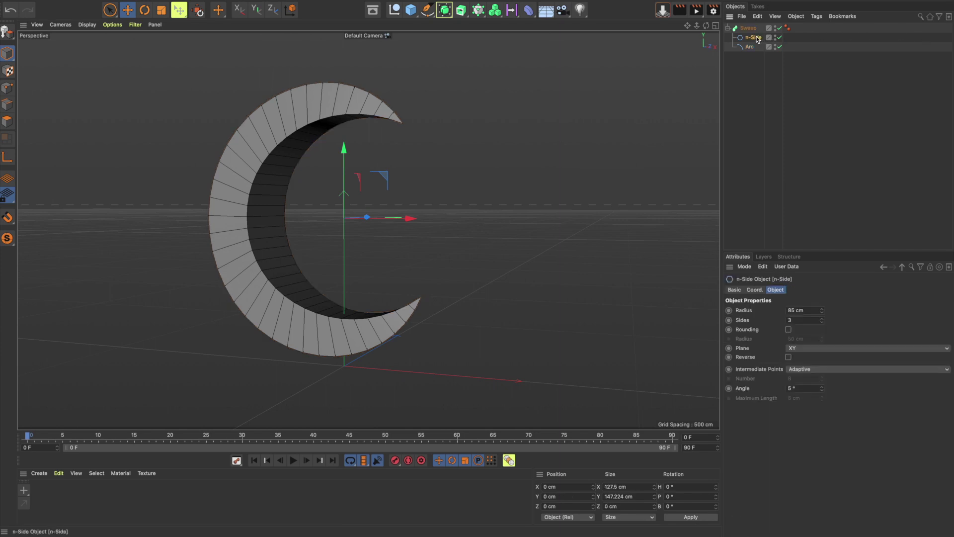
Enable corner rounding on the triangle profile and try radius values.
click(788, 330)
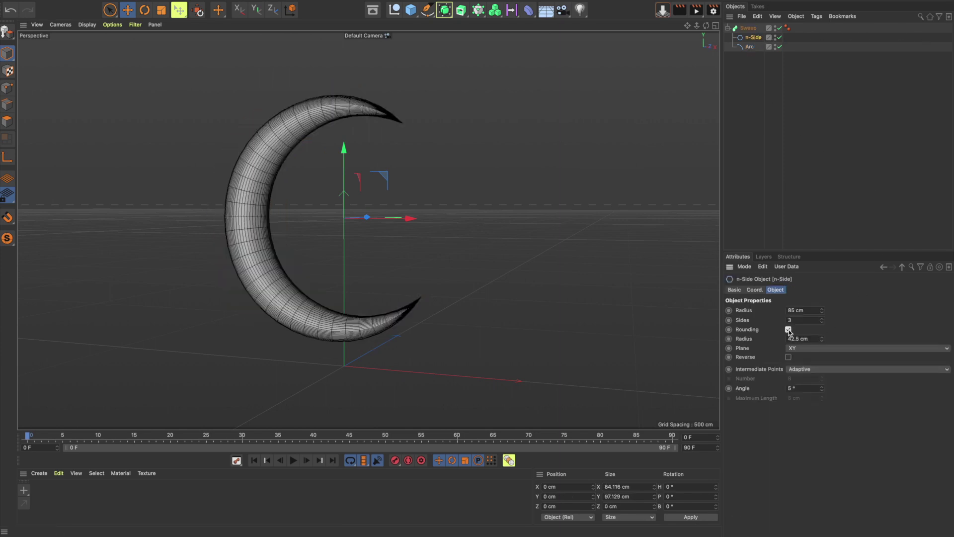
drag(820, 341, 819, 363)
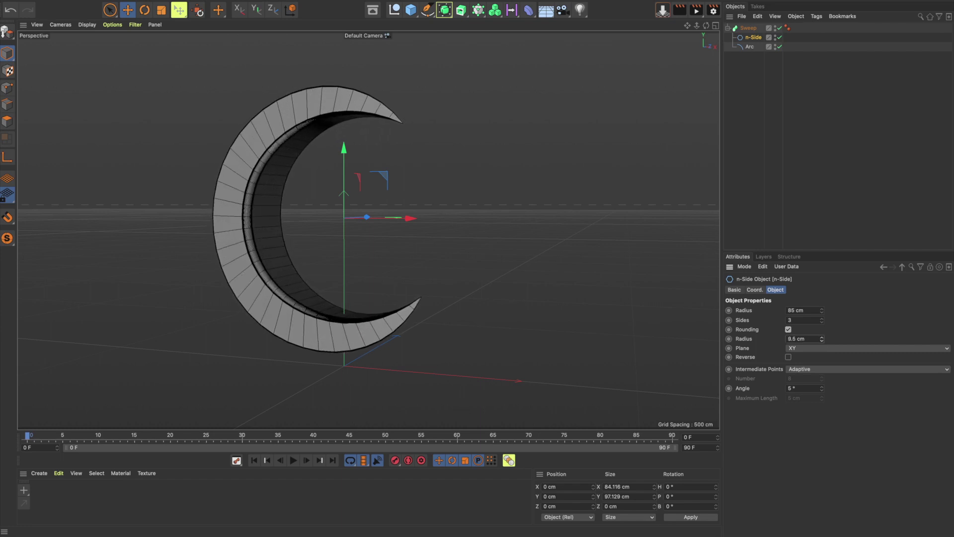
drag(821, 342, 822, 336)
mouse_move(258, 234)
alt+mouse_down()
mouse_move(145, 245)
mouse_move(263, 231)
mouse_move(186, 227)
mouse_move(250, 223)
mouse_move(233, 252)
alt+mouse_up()
scroll(306, 207, up, 5)
scroll(249, 222, down, 3)
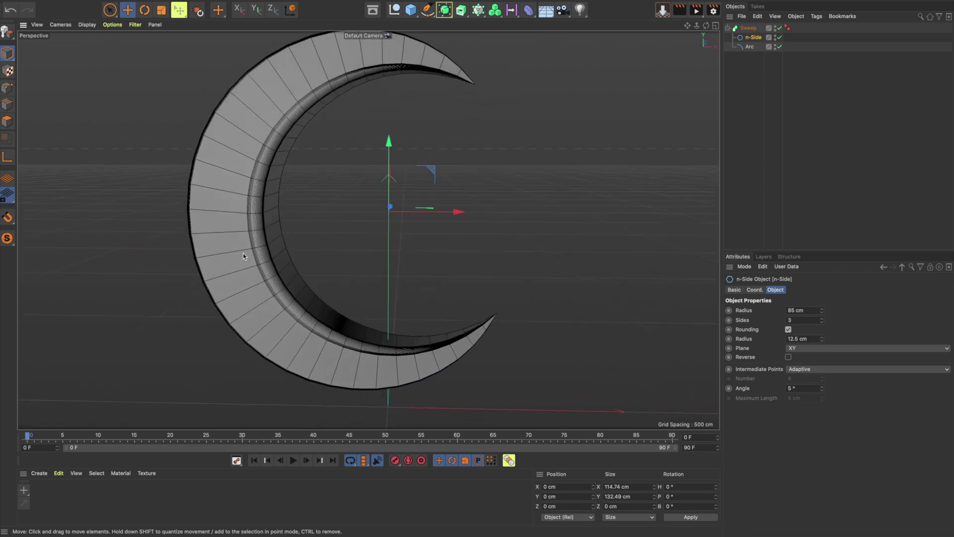
Set the profile's intermediate points to Natural with number 0.
click(807, 370)
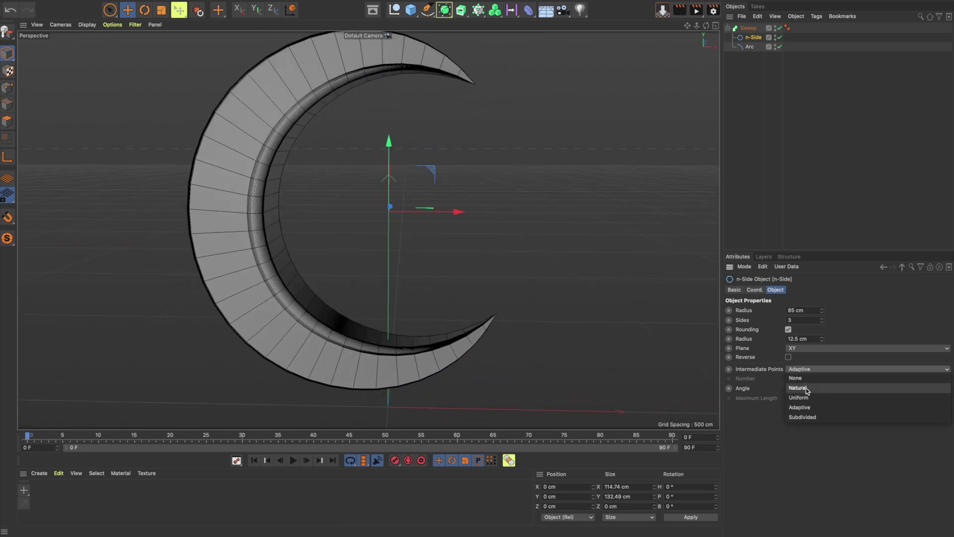
click(812, 397)
drag(822, 381, 824, 383)
mouse_move(242, 187)
alt+mouse_down()
mouse_move(174, 186)
mouse_move(381, 179)
mouse_move(278, 179)
alt+mouse_up()
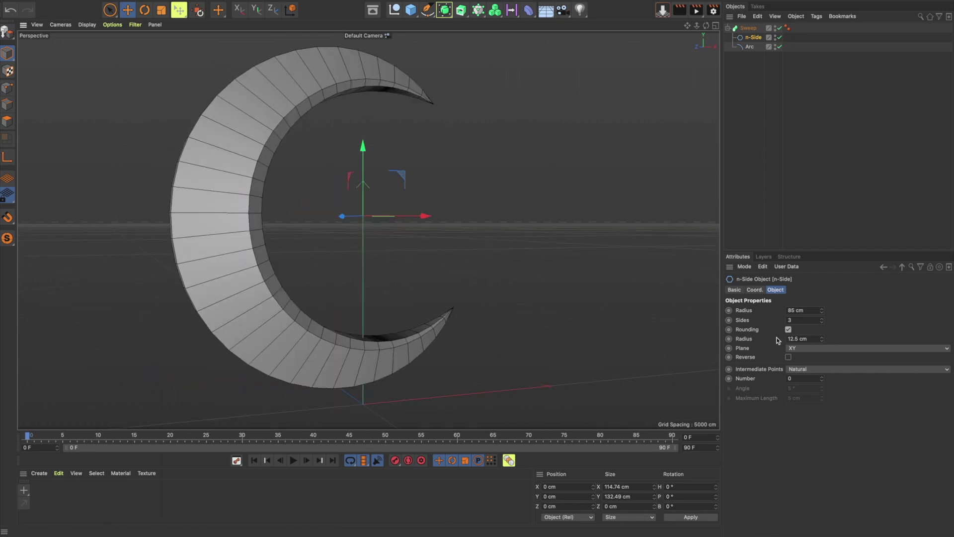
Settle the profile's rounding radius at 8.5 cm.
drag(822, 341, 822, 354)
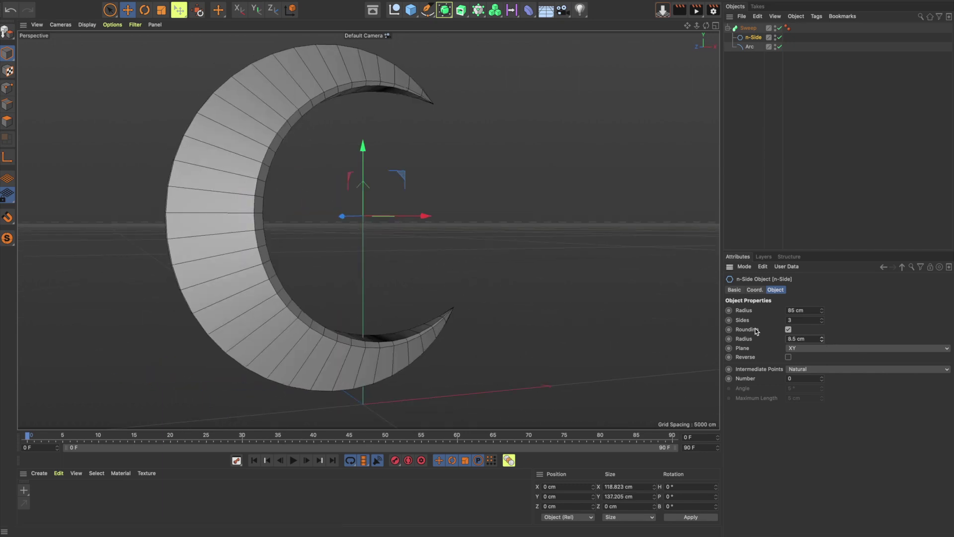
mouse_move(216, 213)
alt+mouse_down()
mouse_move(131, 219)
mouse_move(365, 217)
mouse_move(177, 207)
mouse_move(250, 207)
alt+mouse_up()
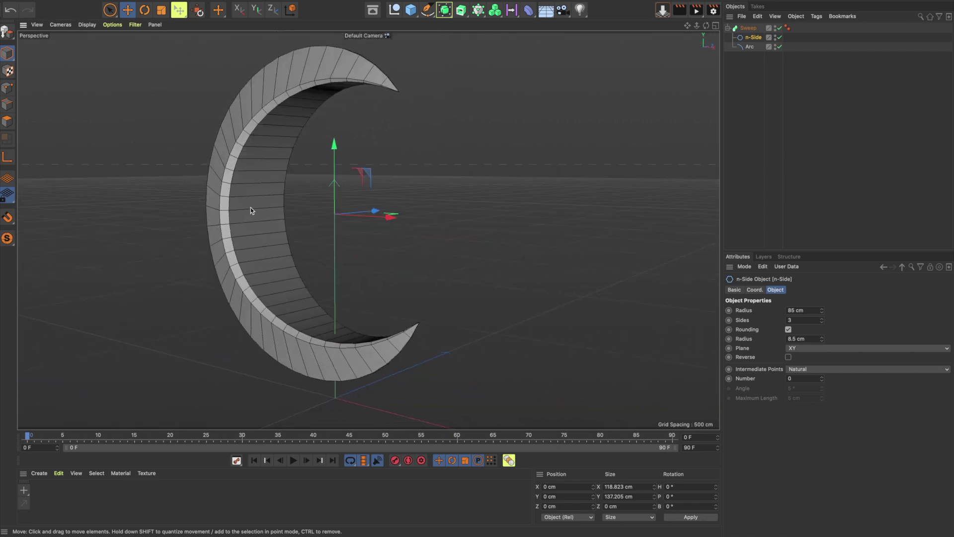
click(751, 46)
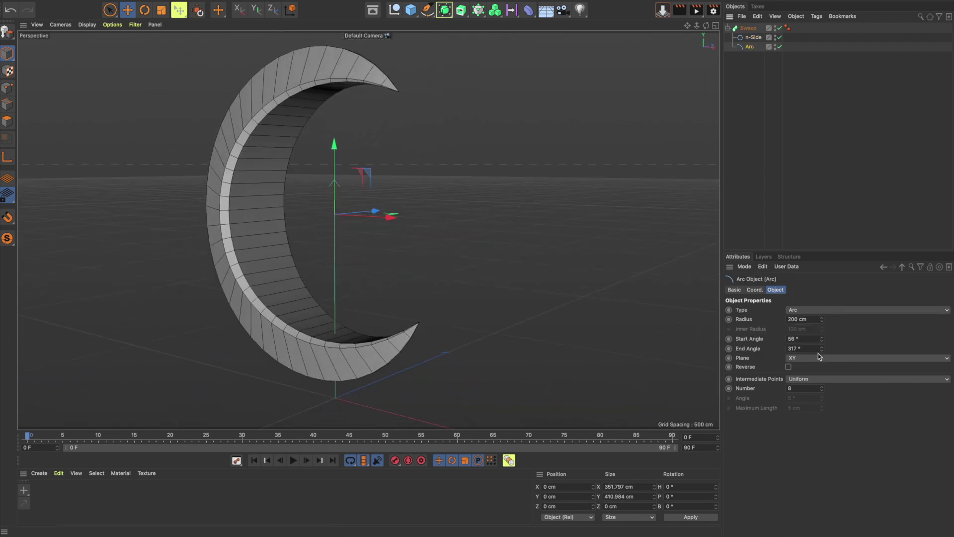
Set the Arc's intermediate points to Natural with number 18.
click(806, 379)
click(799, 397)
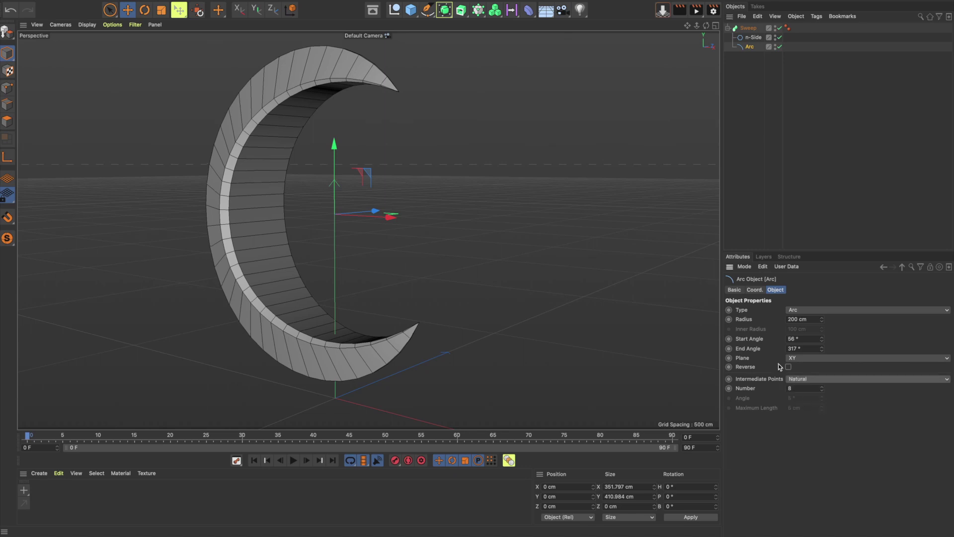
drag(822, 391, 823, 383)
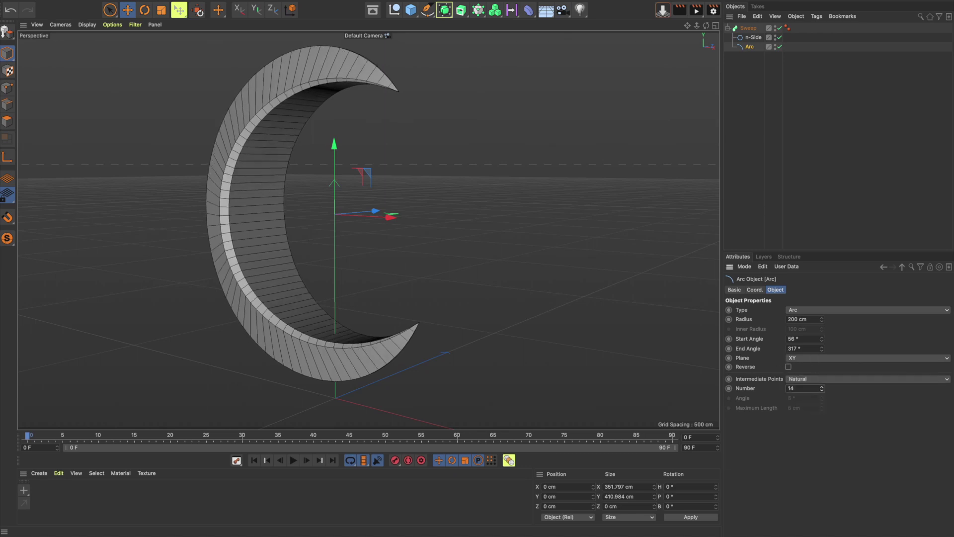
mouse_move(226, 160)
alt+mouse_down()
mouse_move(433, 155)
mouse_move(264, 159)
mouse_move(292, 155)
mouse_move(240, 180)
alt+mouse_up()
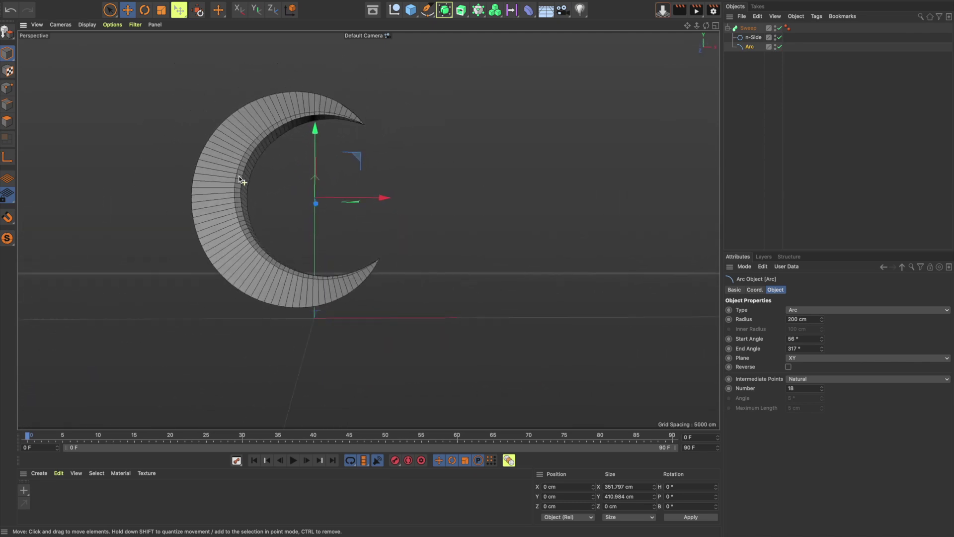
Move the whole moon sweep slightly down along Y.
click(748, 28)
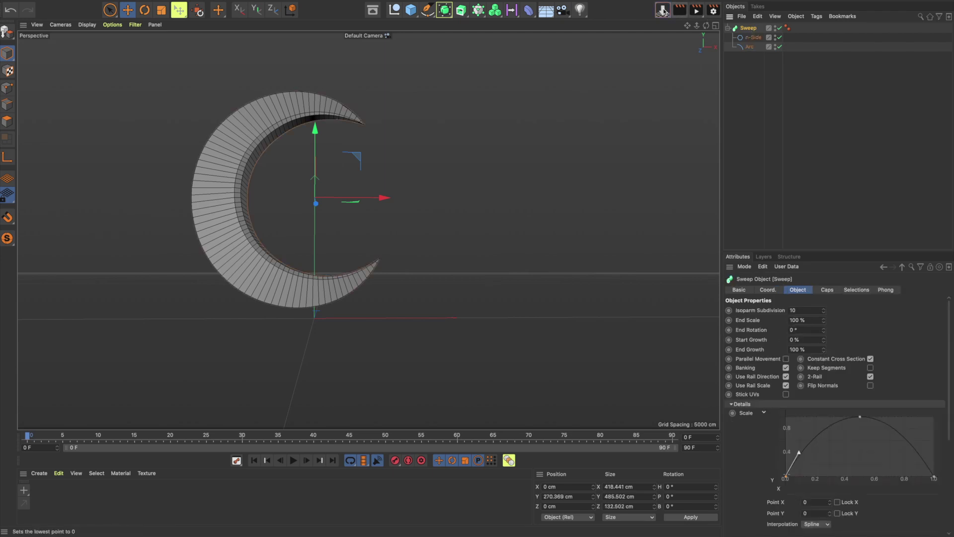
drag(315, 149, 315, 158)
alt+drag(249, 199, 240, 203)
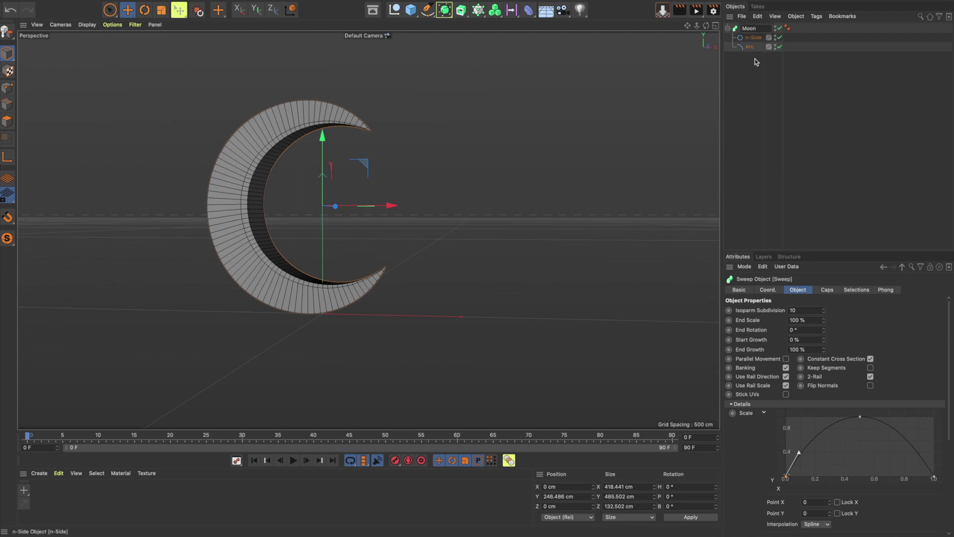
Duplicate the Moon sweep with its children and group the copy into a Null.
click(756, 47)
click(748, 28)
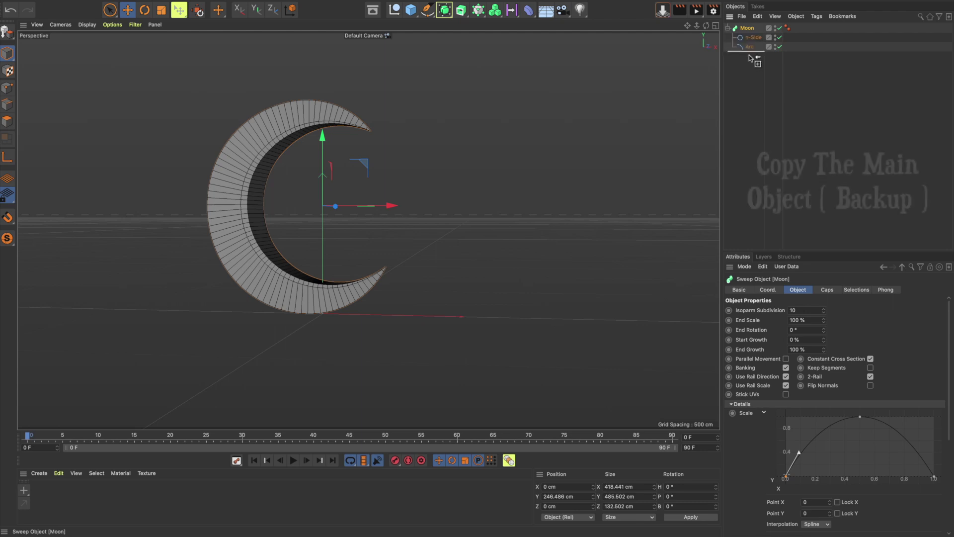
ctrl+drag(747, 29, 745, 53)
key(alt+g)
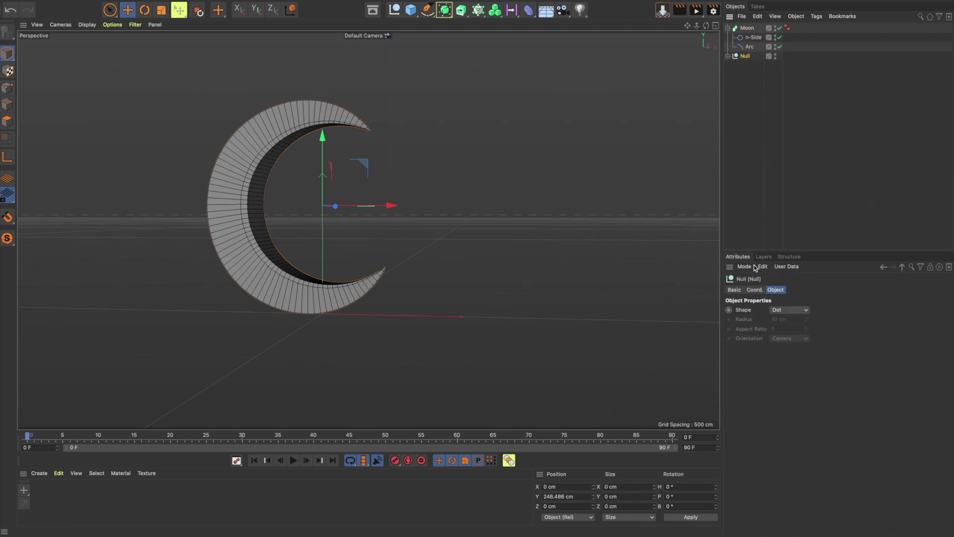
Set the backup Null's Visible in Editor and Visible in Renderer to Off.
click(735, 290)
click(797, 343)
click(795, 370)
click(797, 352)
click(800, 380)
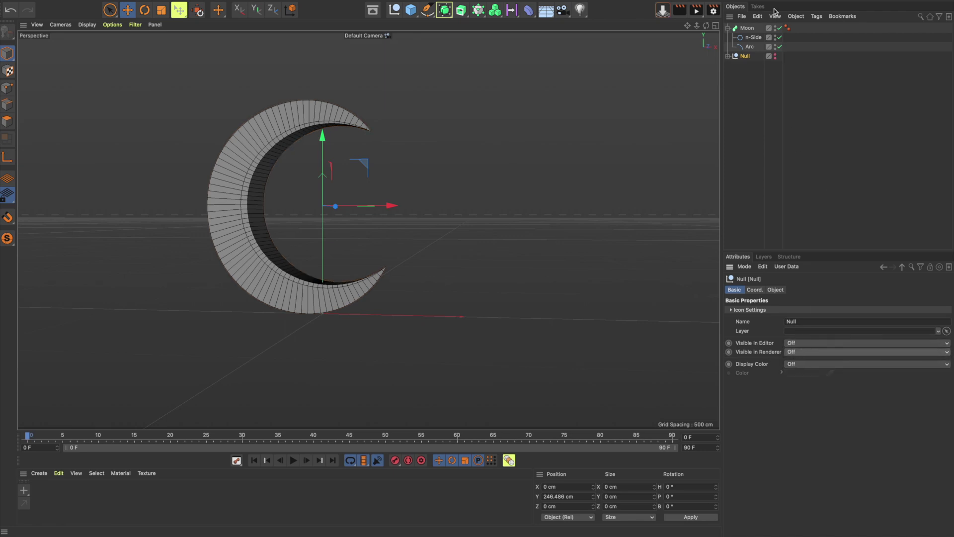
Select the working Moon sweep and rename it Moon1.
click(740, 83)
click(747, 29)
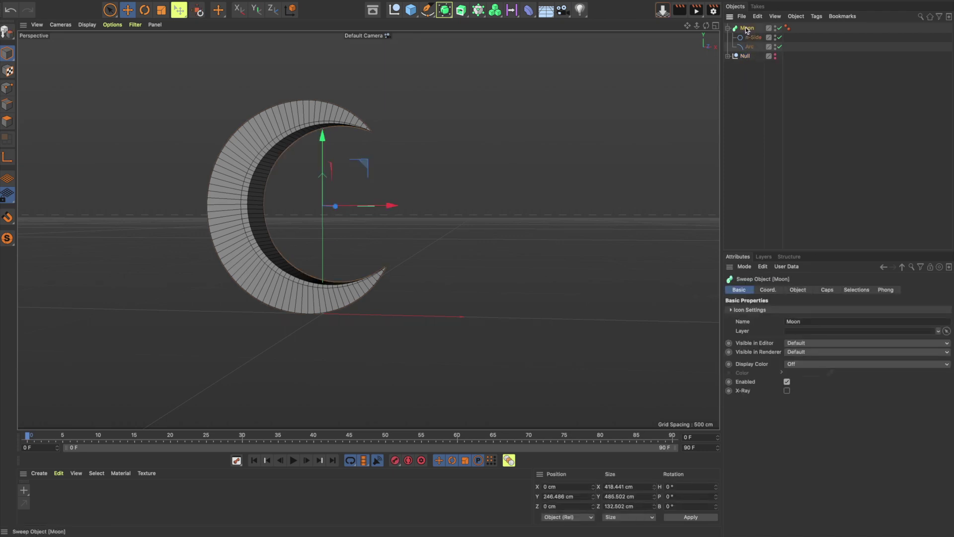
double_click(747, 28)
Make Moon1 an editable polygon object and delete its unneeded tags.
click(8, 33)
drag(925, 29, 823, 29)
key(Delete)
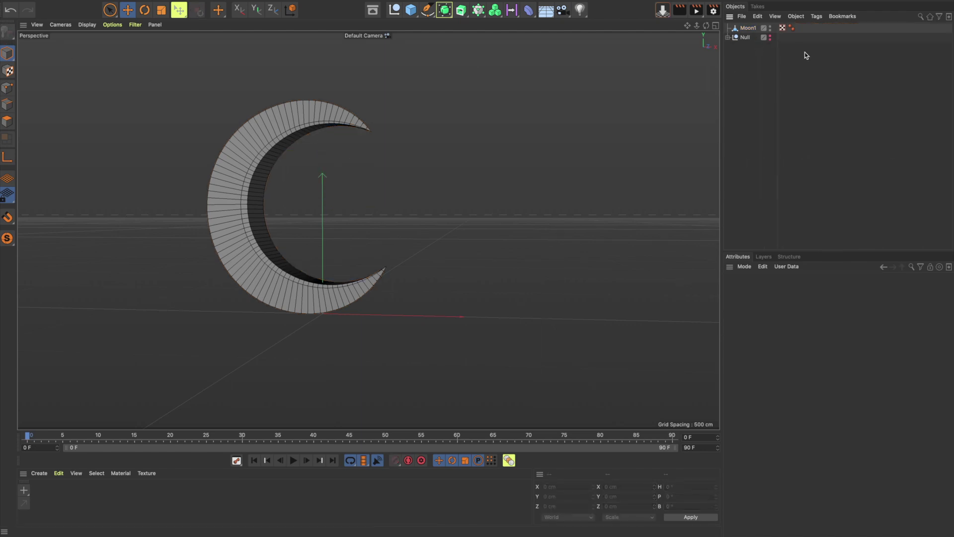
click(747, 30)
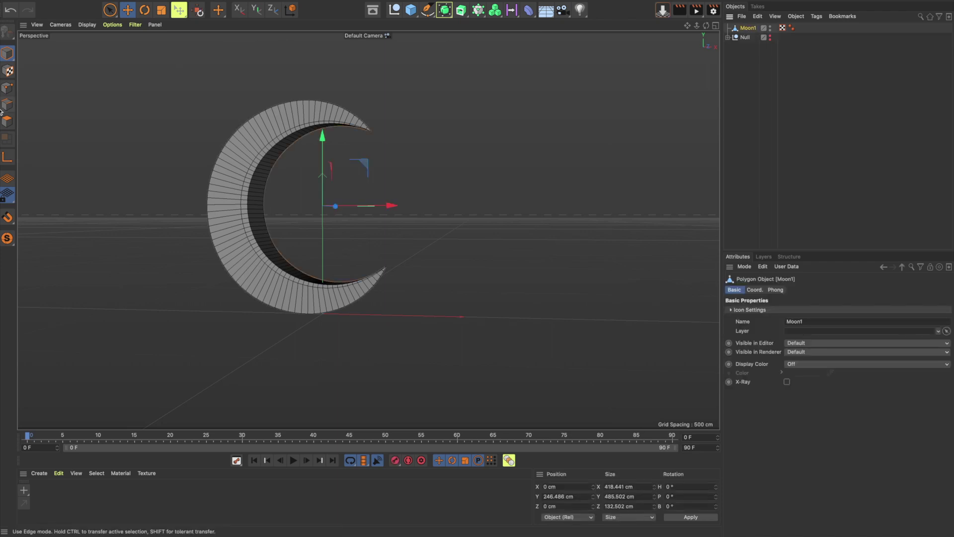
In polygon mode, loop-select two polygon loops along Moon1's inner rim.
click(7, 120)
scroll(250, 187, up, 4)
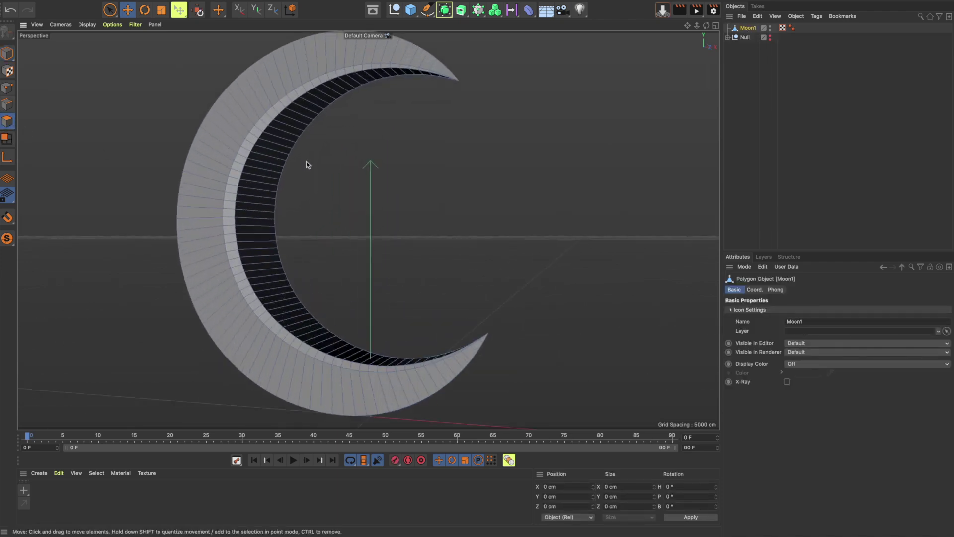
key(u)
key(l)
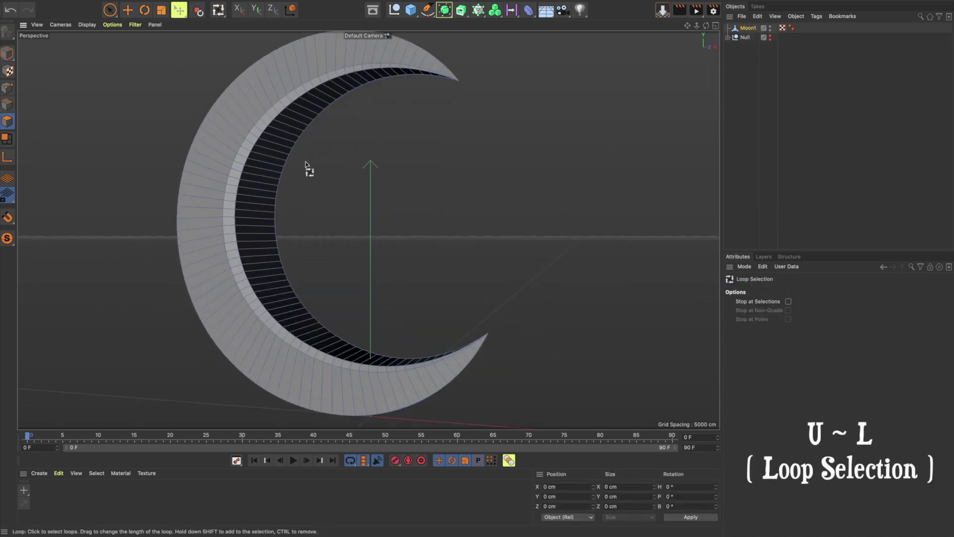
click(240, 179)
alt+drag(234, 196, 594, 194)
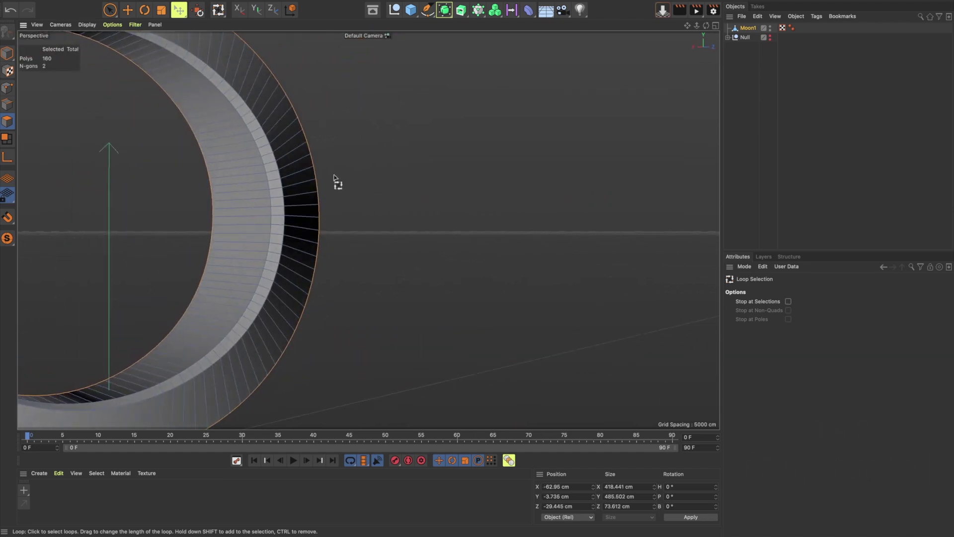
shift+click(274, 172)
mouse_move(274, 180)
alt+mouse_down()
mouse_move(70, 185)
mouse_move(293, 178)
mouse_move(294, 247)
mouse_move(396, 97)
alt+mouse_up()
scroll(335, 167, down, 5)
mouse_move(156, 6)
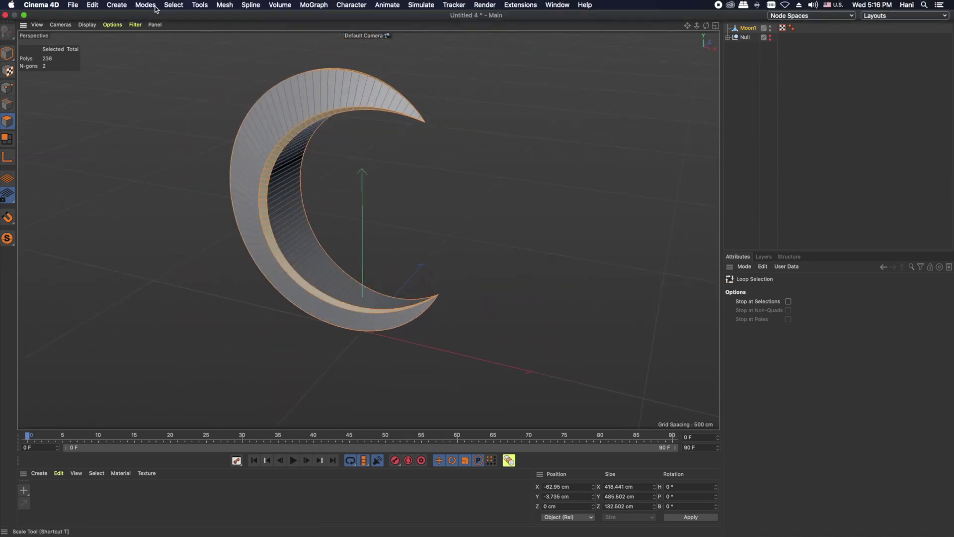
Store the inner-rim loops as a polygon selection and bring up the Asset Browser.
click(173, 5)
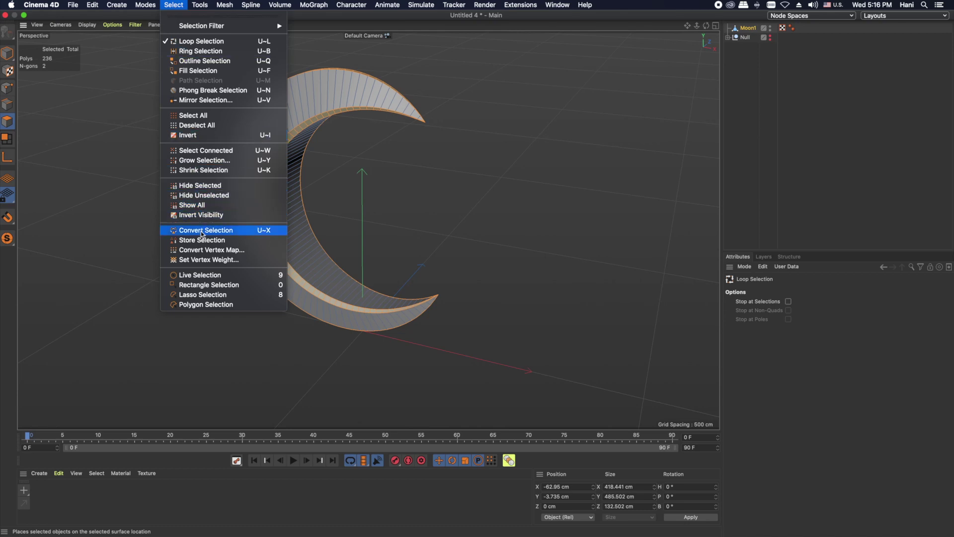
click(215, 241)
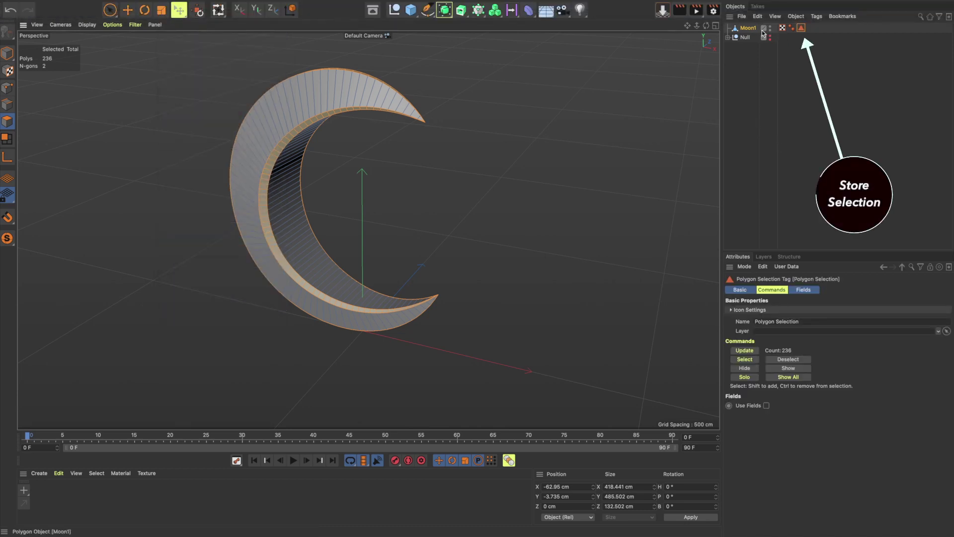
click(373, 10)
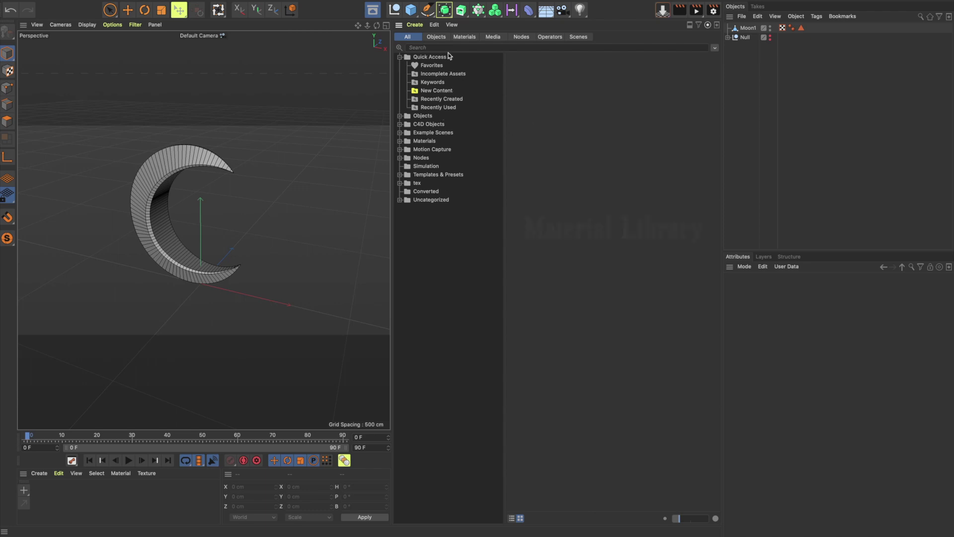
Load Nickel and Copper - Worn from the Asset Browser's Metal materials, then close it.
click(492, 36)
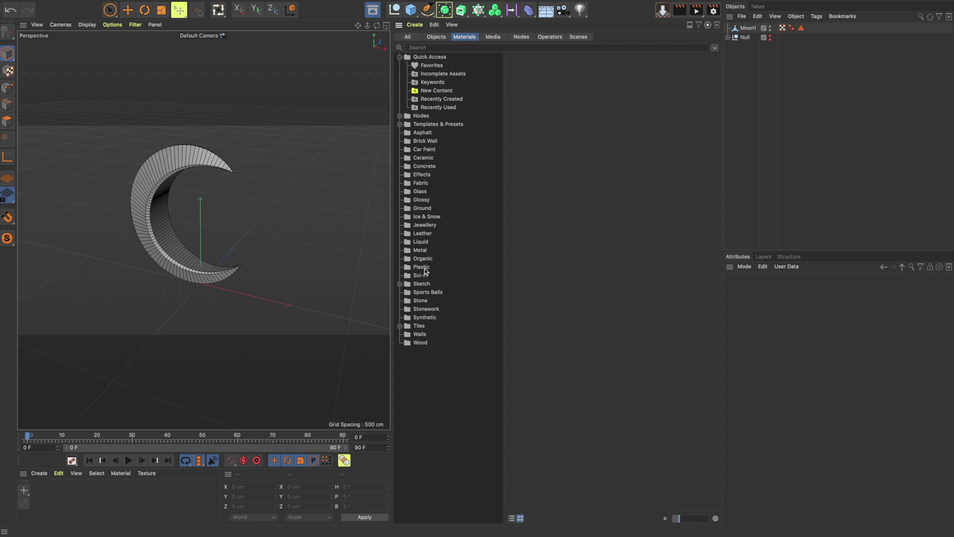
click(420, 250)
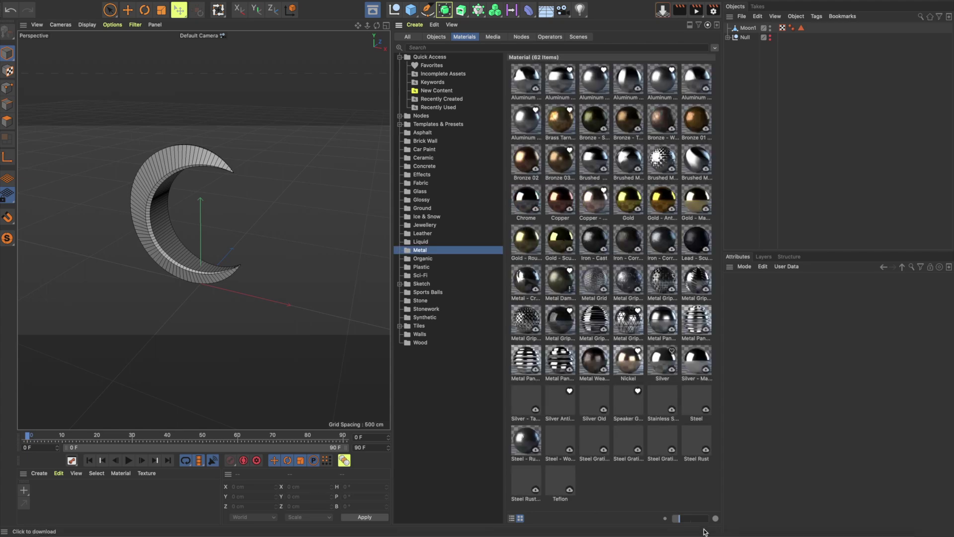
drag(691, 520, 694, 518)
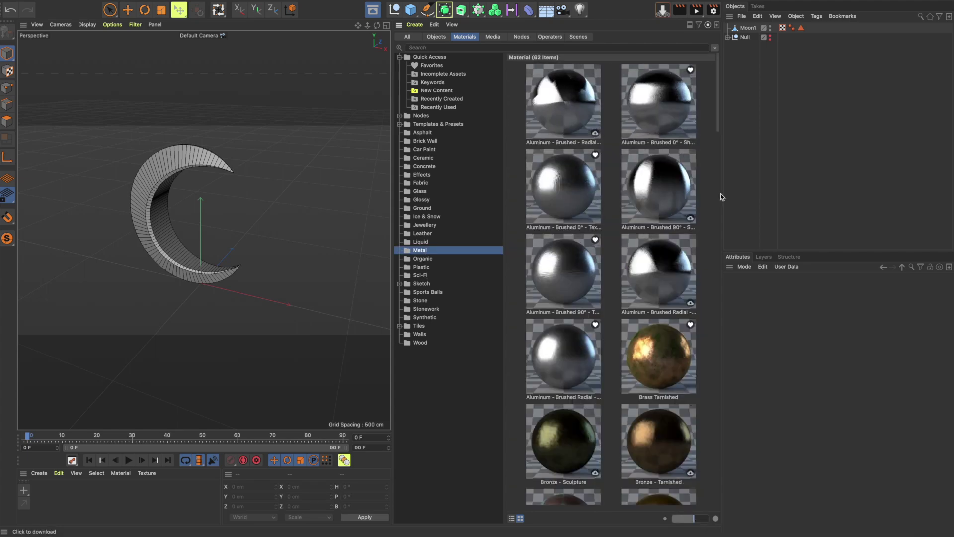
drag(717, 131, 722, 430)
click(661, 223)
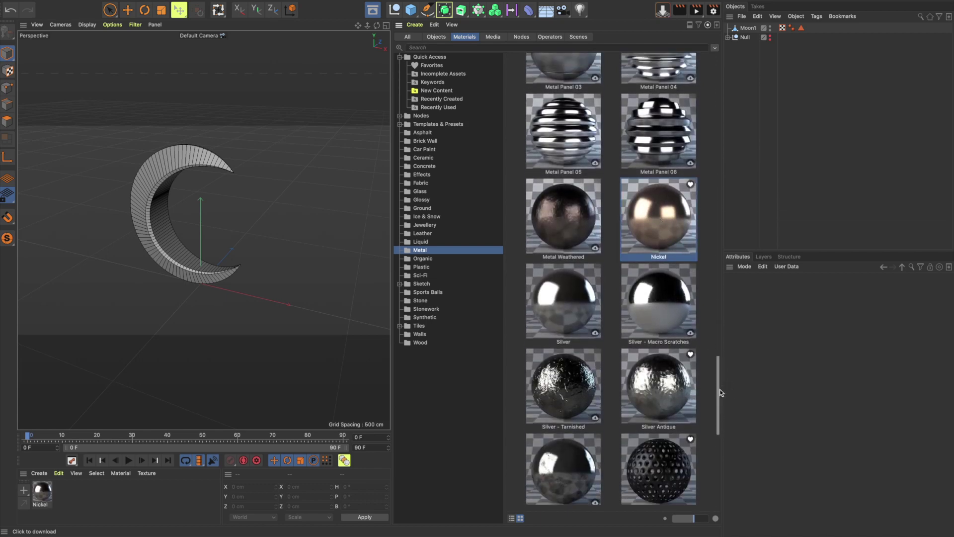
drag(720, 392, 718, 216)
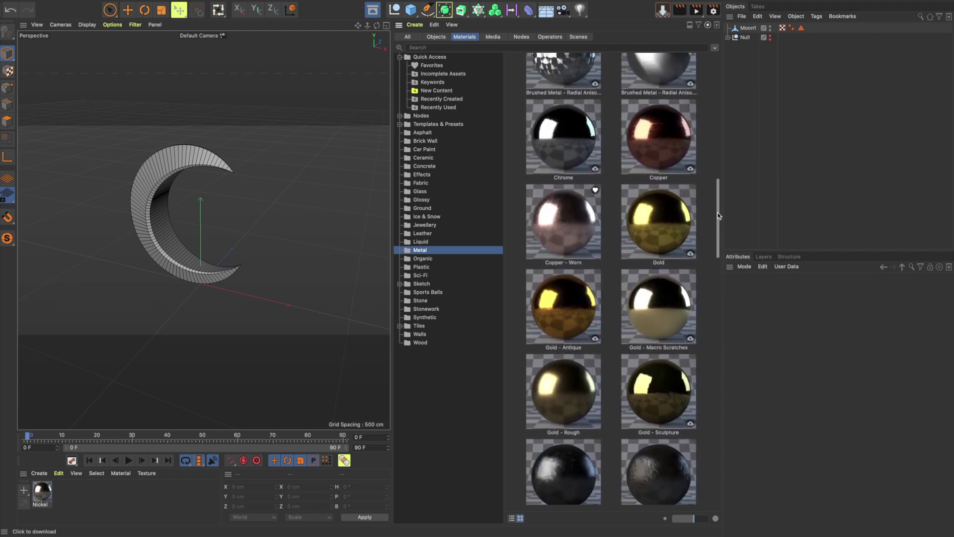
double_click(564, 208)
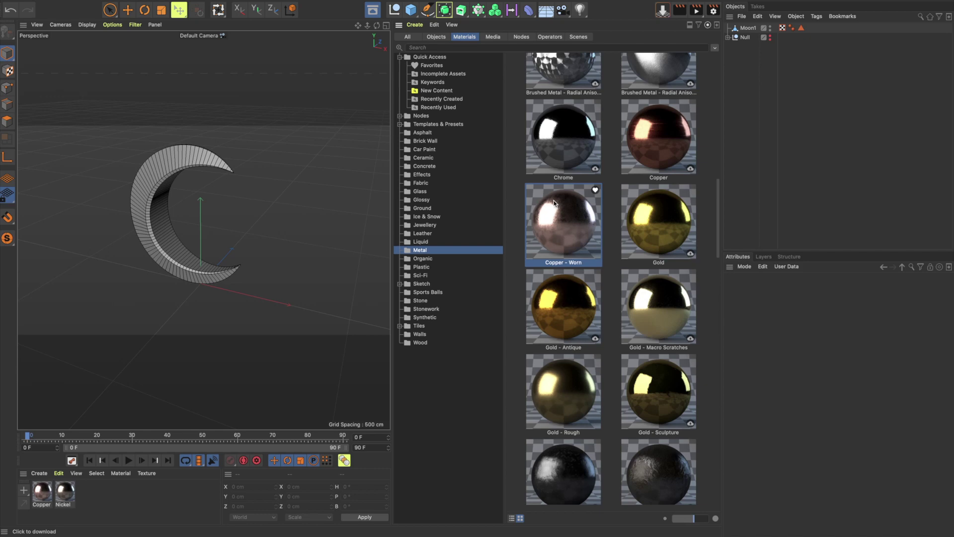
click(386, 25)
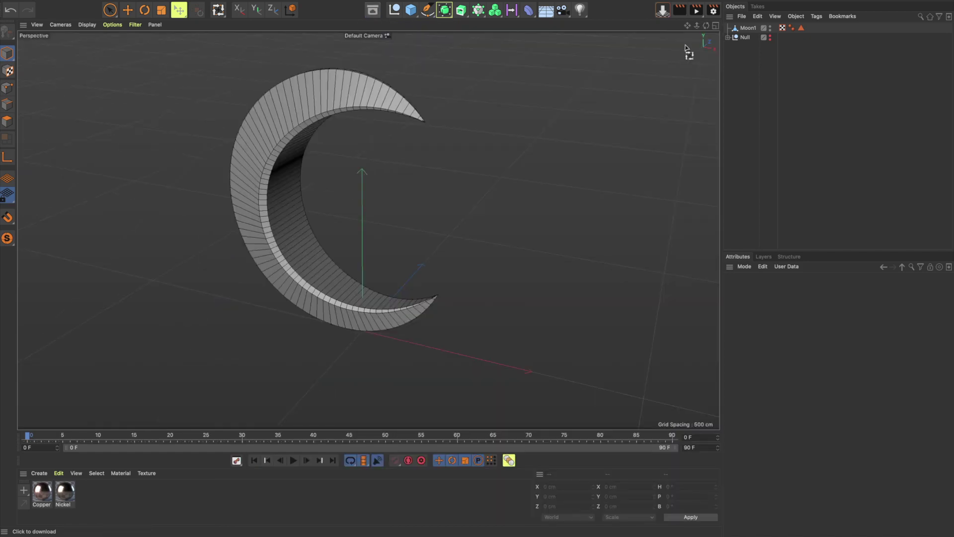
Apply the Nickel material to the whole of Moon1.
click(746, 28)
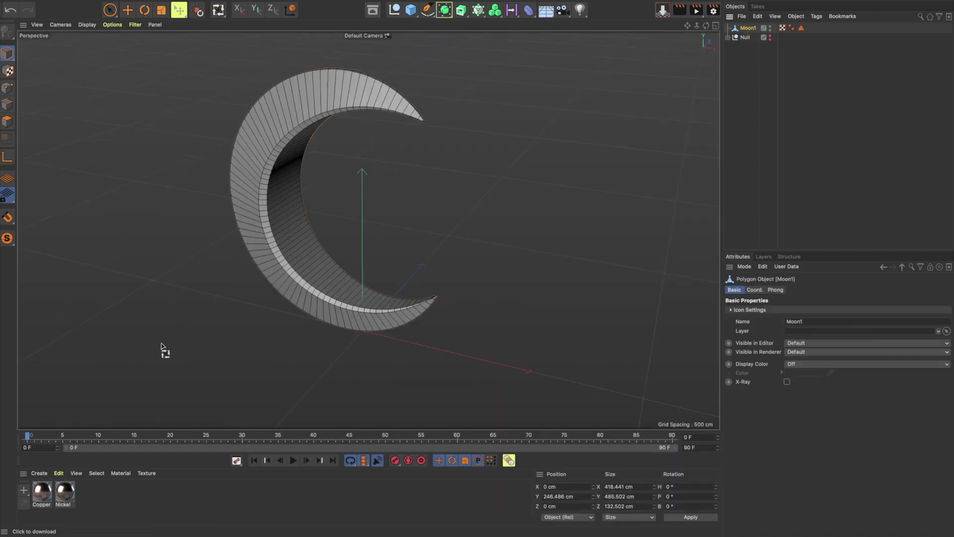
right_click(69, 492)
click(121, 355)
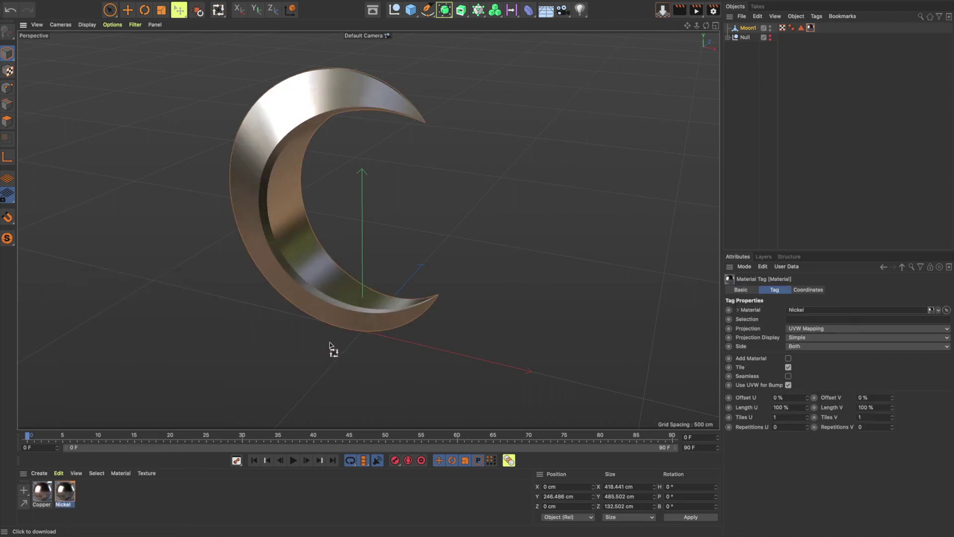
alt+drag(290, 186, 299, 147)
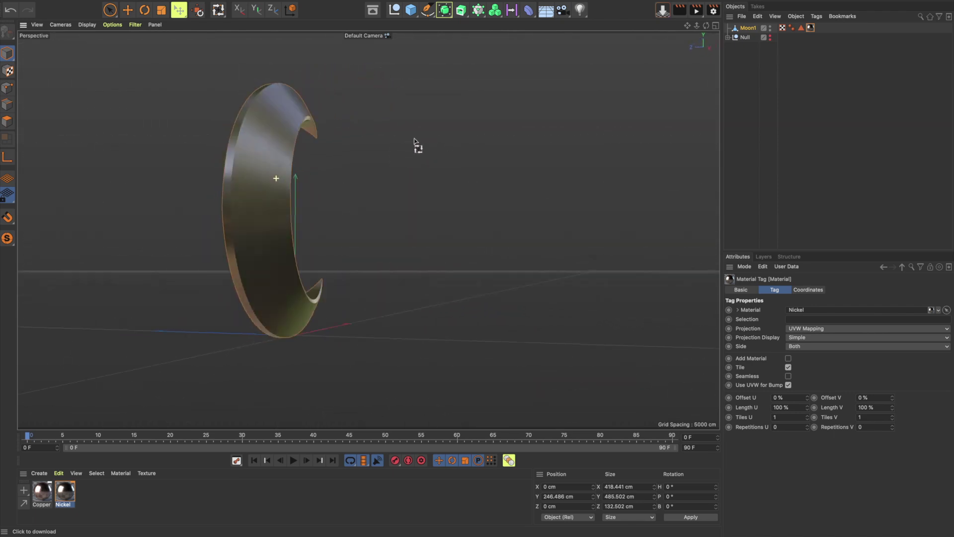
scroll(319, 166, up, 4)
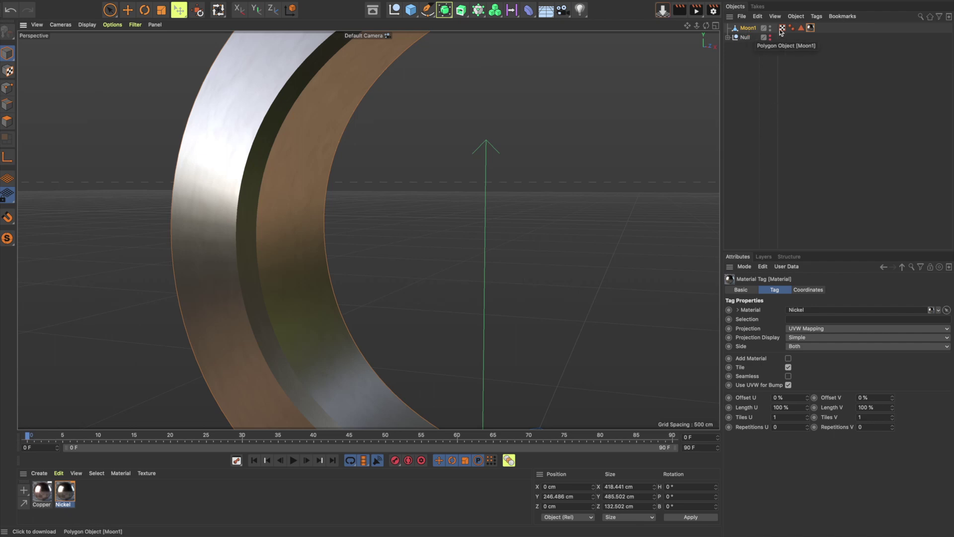
Apply Copper to Moon1's stored inner-rim polygon selection.
double_click(801, 29)
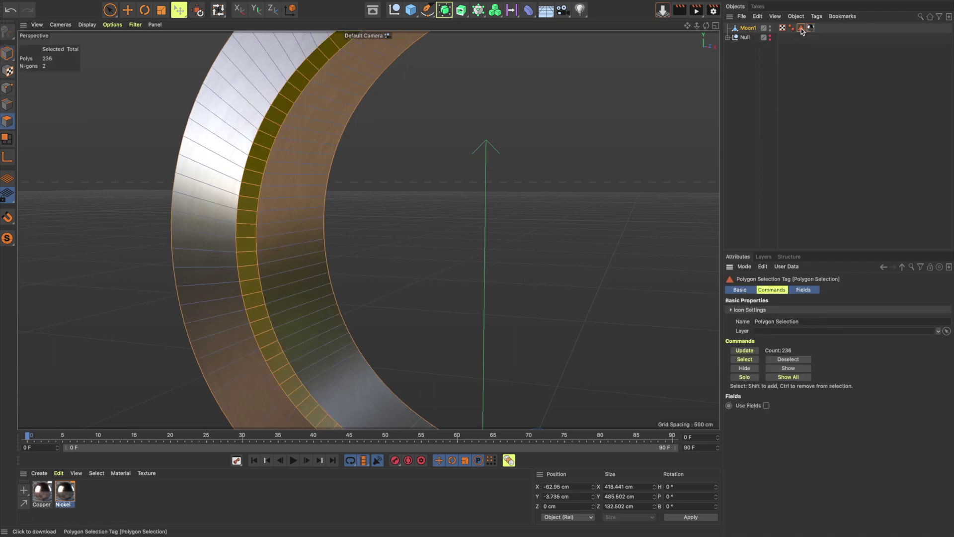
right_click(43, 493)
click(86, 361)
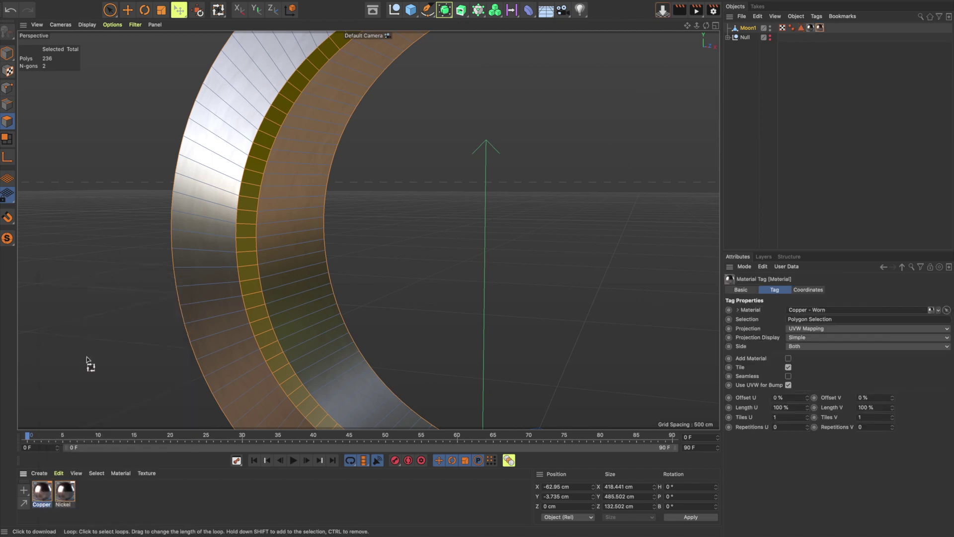
click(543, 124)
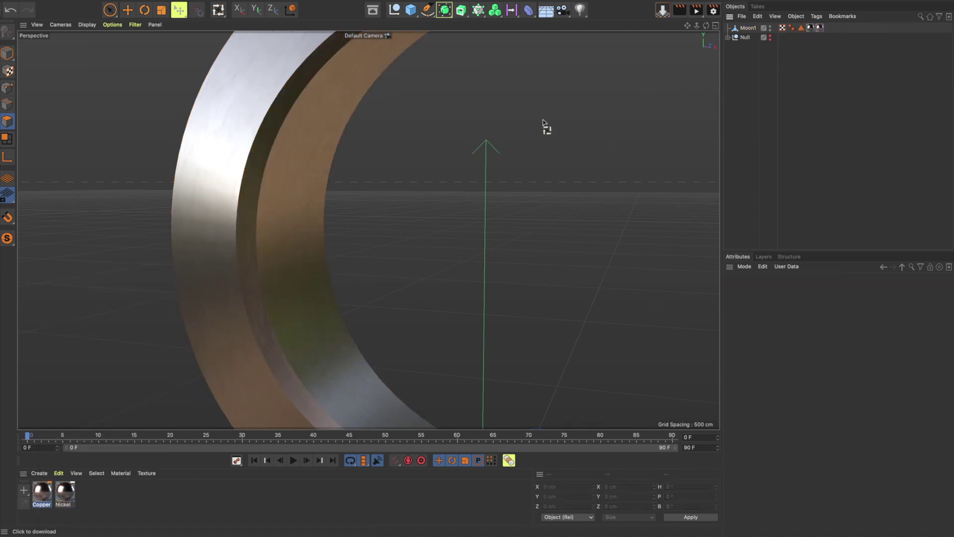
mouse_move(239, 209)
alt+mouse_down()
mouse_move(213, 259)
mouse_move(241, 224)
mouse_move(254, 230)
mouse_move(283, 203)
alt+mouse_up()
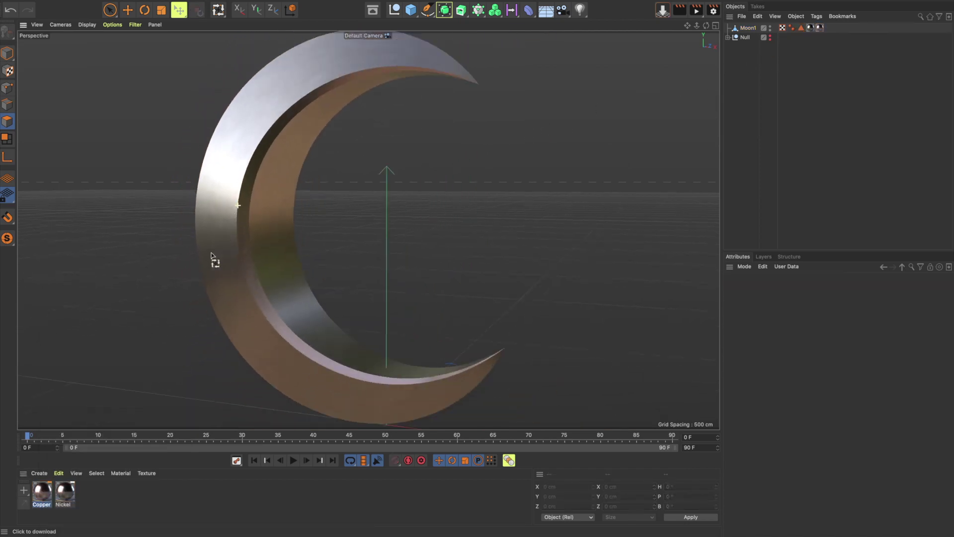
scroll(288, 206, up, 2)
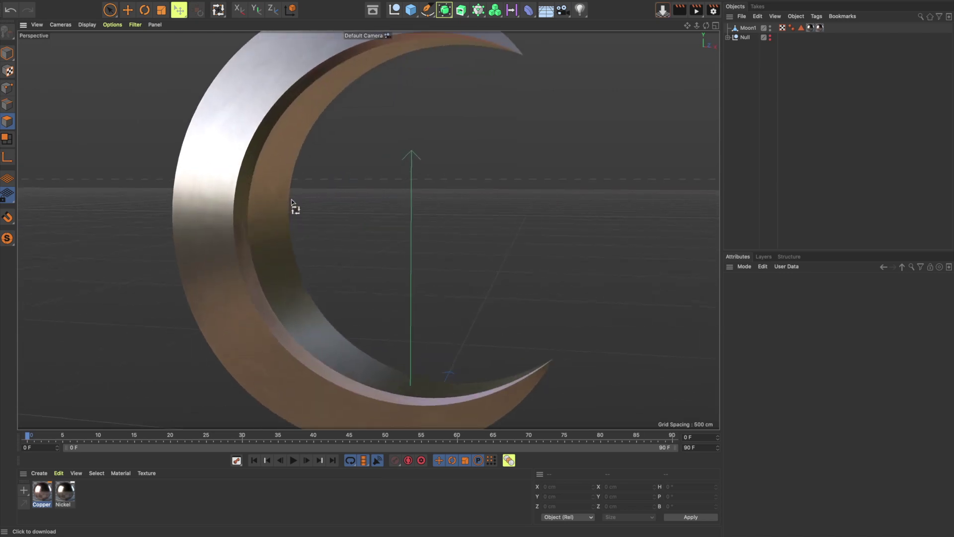
Set the projection of both Nickel and Copper tags to Cubic.
key(e)
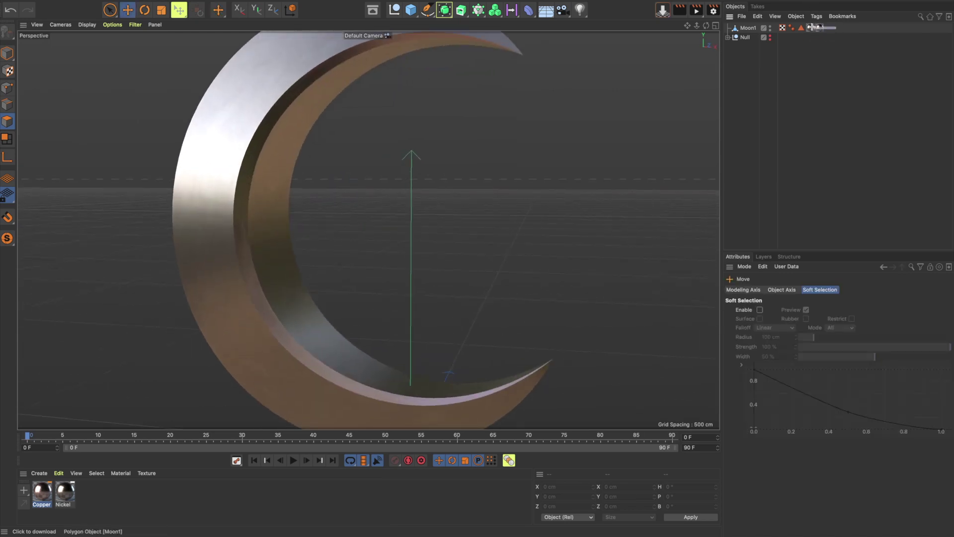
drag(811, 26, 835, 191)
click(807, 330)
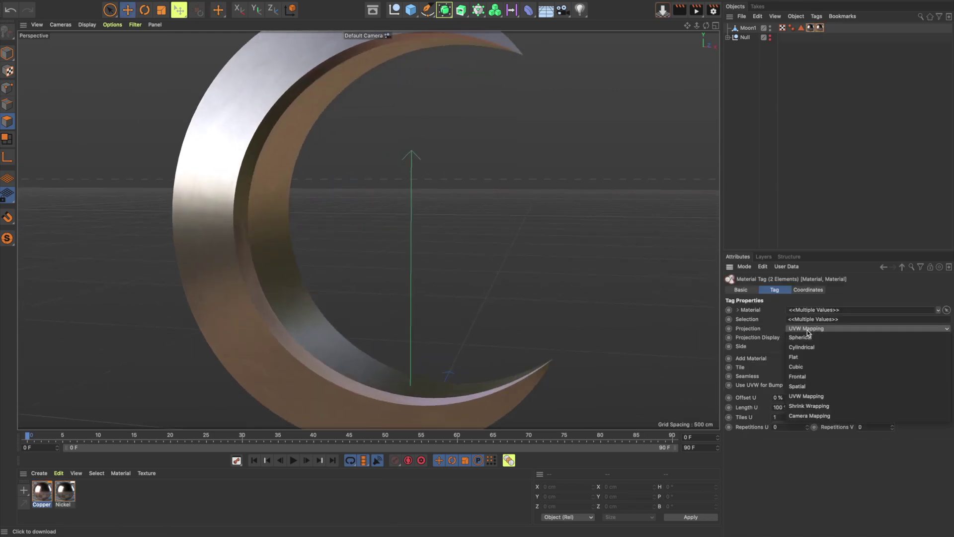
click(806, 368)
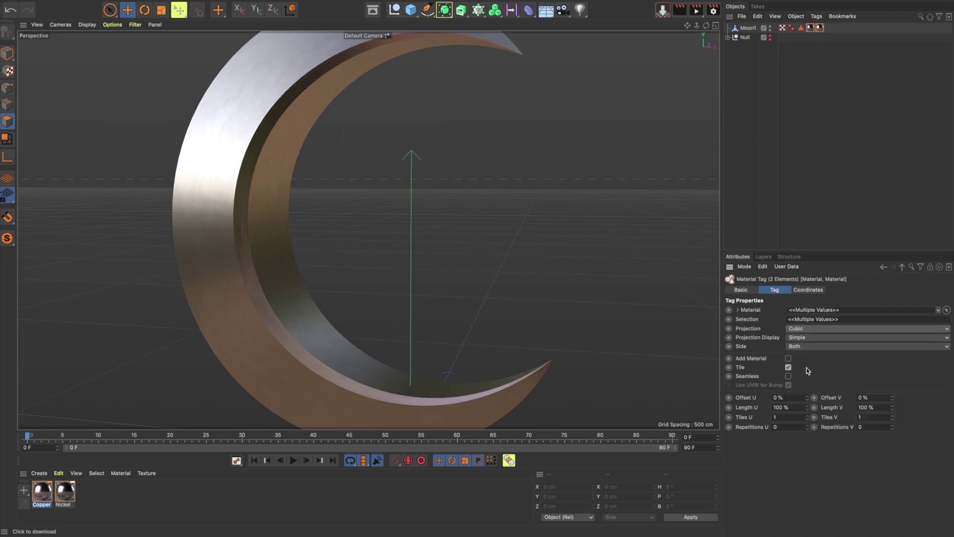
click(742, 60)
mouse_move(252, 201)
alt+mouse_down()
mouse_move(234, 191)
mouse_move(235, 297)
mouse_move(241, 276)
mouse_move(219, 201)
mouse_move(136, 199)
mouse_move(318, 189)
alt+mouse_up()
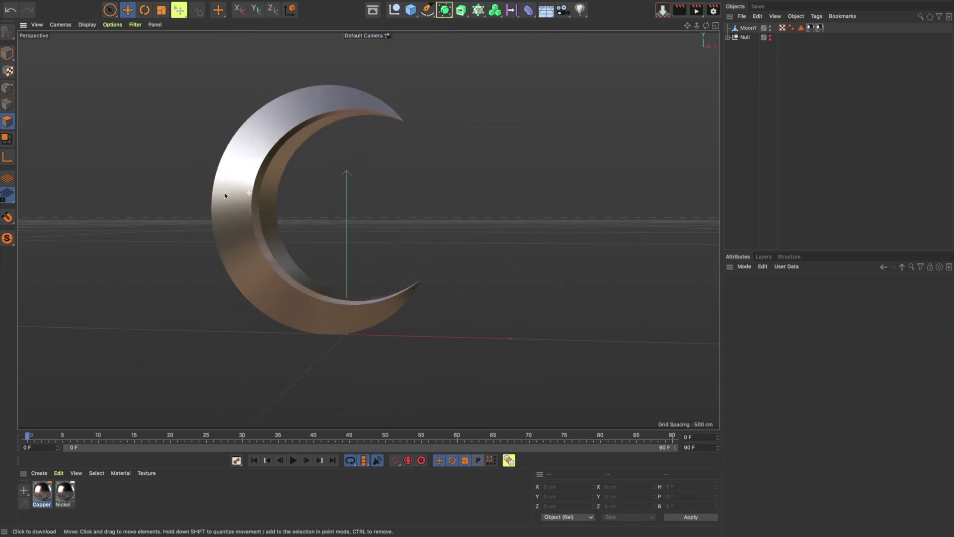
Load the Gold - Rough material from the Asset Browser into the scene.
click(379, 13)
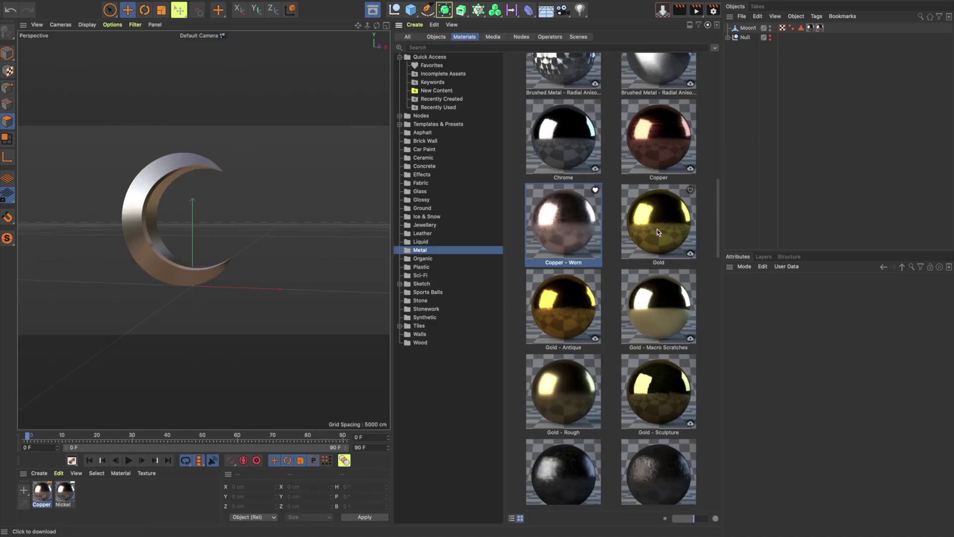
scroll(657, 232, down, 2)
scroll(648, 263, down, 2)
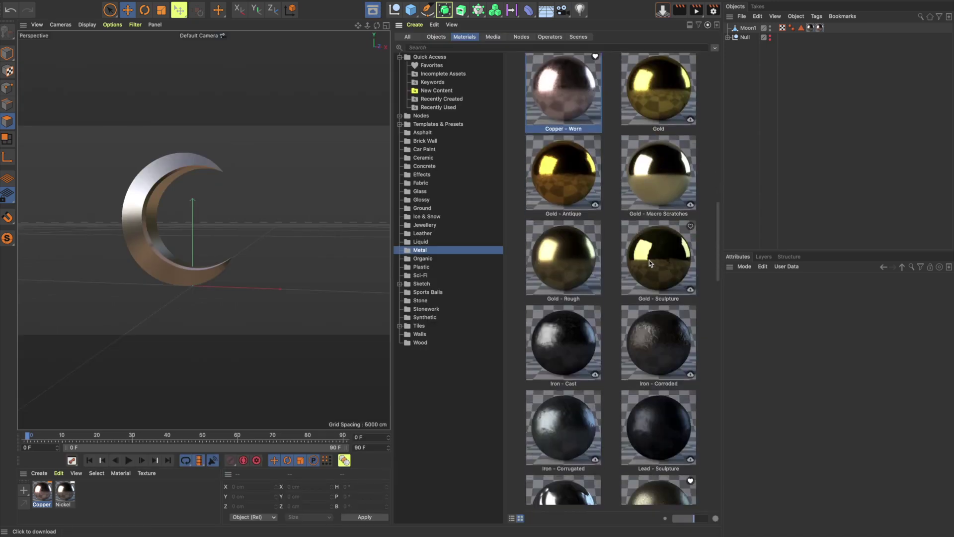
double_click(568, 271)
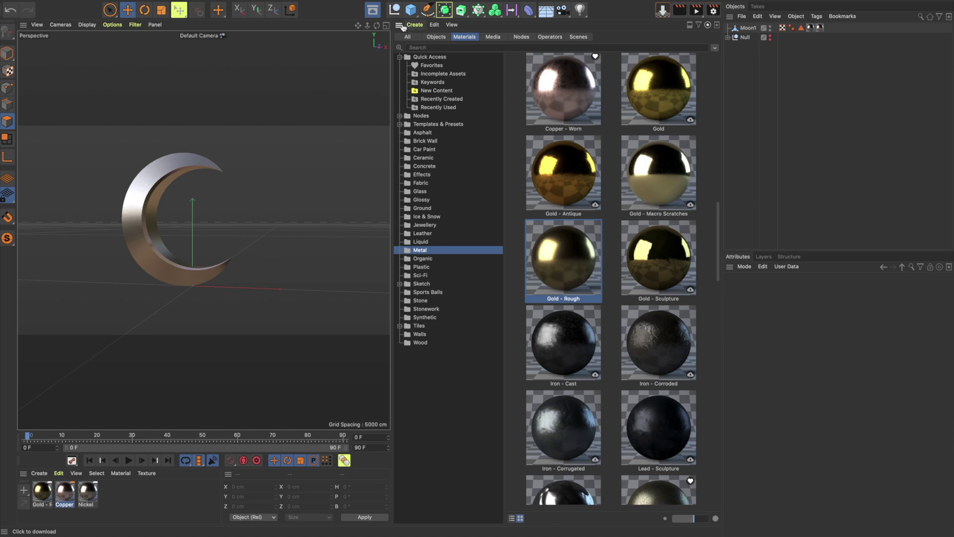
click(373, 10)
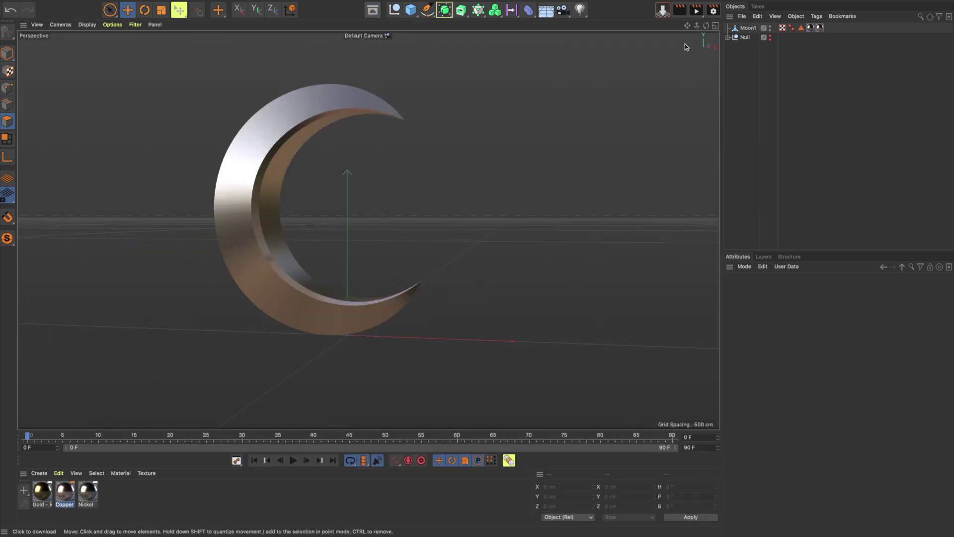
Apply Gold to Moon1's stored inner-edge polygon selection.
click(801, 28)
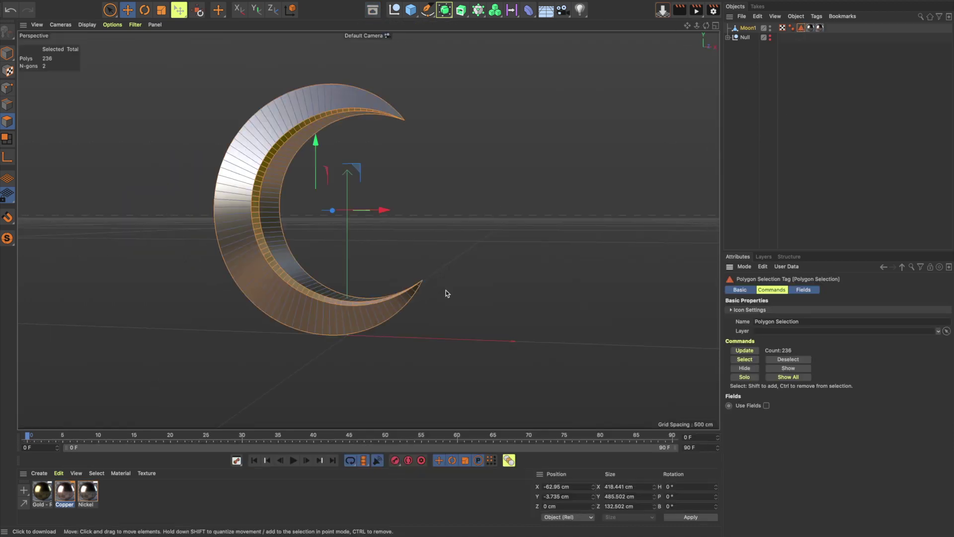
right_click(45, 490)
click(79, 358)
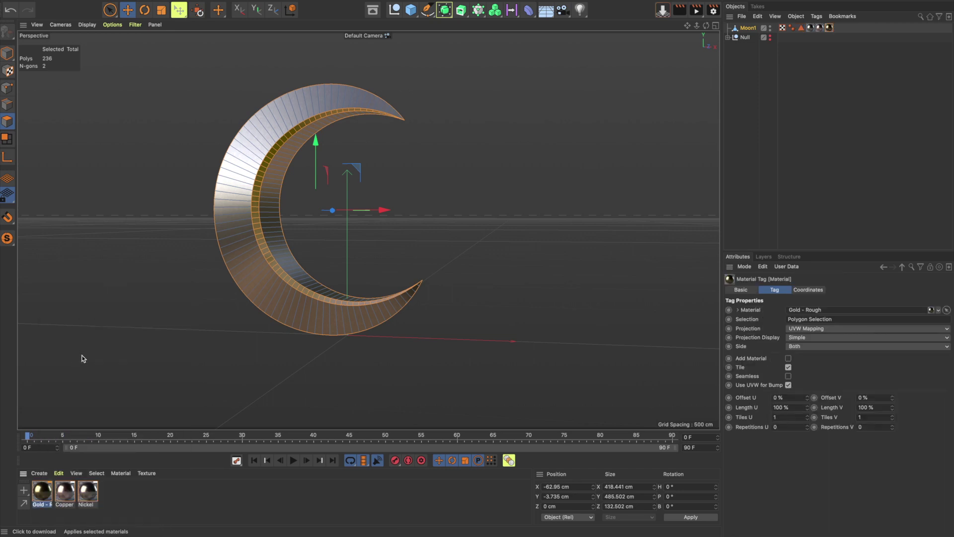
click(354, 177)
mouse_move(279, 184)
alt+mouse_down()
mouse_move(217, 190)
mouse_move(461, 167)
mouse_move(455, 123)
alt+mouse_up()
Set the Gold material tag's projection to Cubic.
click(829, 28)
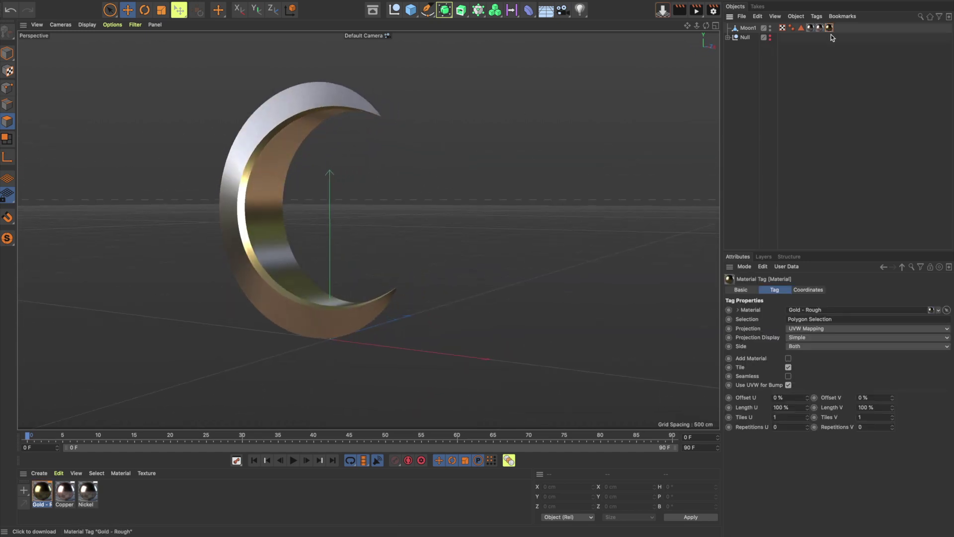
click(815, 329)
click(807, 366)
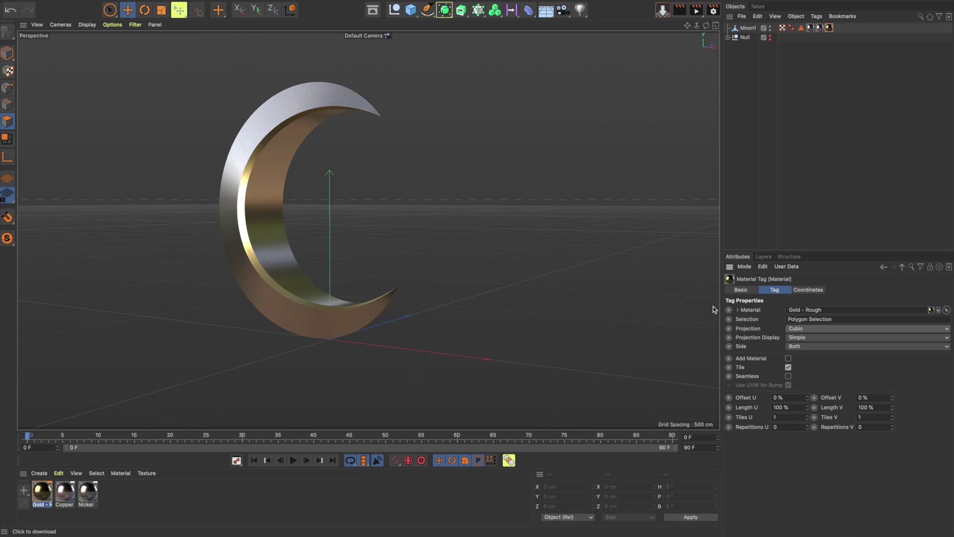
scroll(260, 186, up, 2)
scroll(345, 139, up, 5)
scroll(245, 192, up, 3)
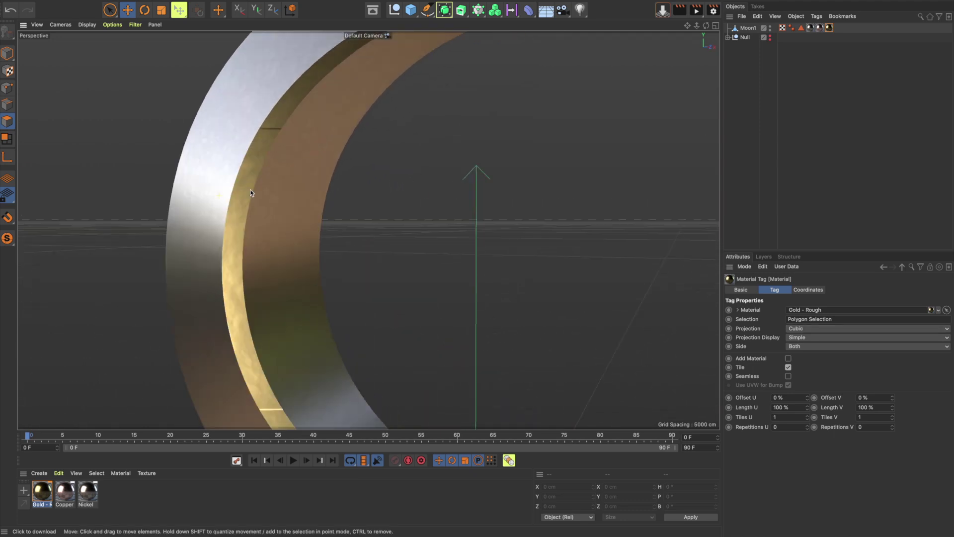
scroll(306, 186, up, 3)
scroll(378, 182, down, 3)
scroll(266, 193, up, 3)
scroll(266, 193, down, 5)
scroll(228, 257, down, 1)
alt+drag(229, 257, 319, 206)
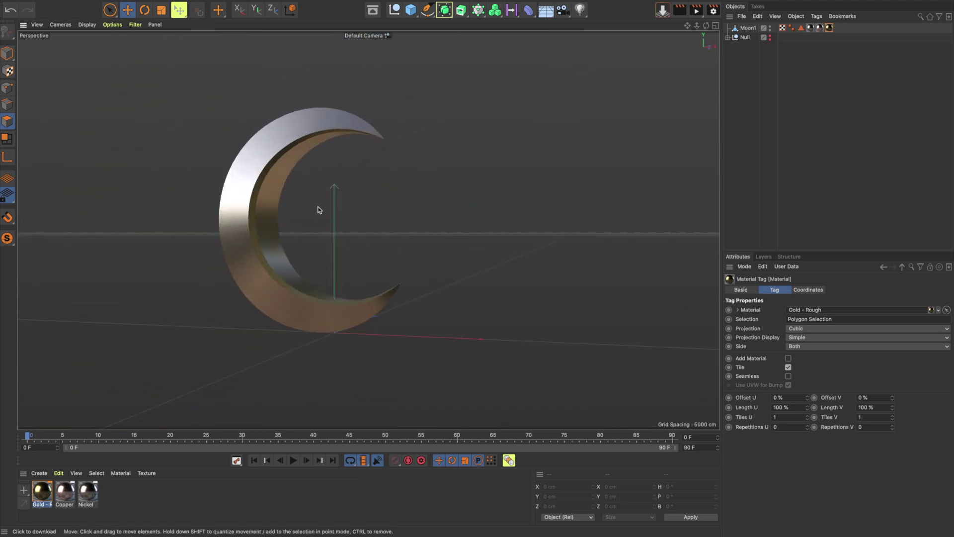
Expand the Null, drag Moon.1 out to the top level, and rename it Moon2.
click(748, 28)
click(743, 68)
click(744, 38)
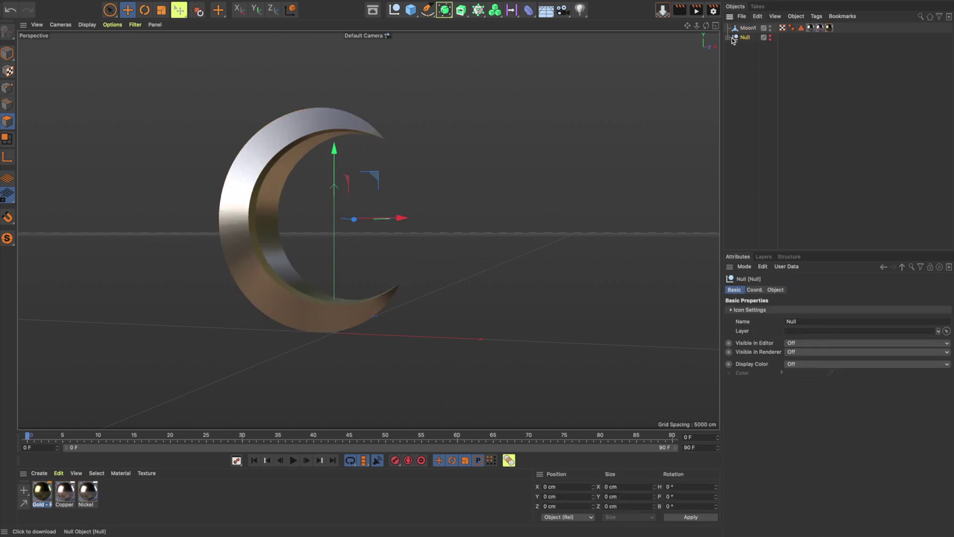
click(754, 46)
drag(753, 41, 762, 34)
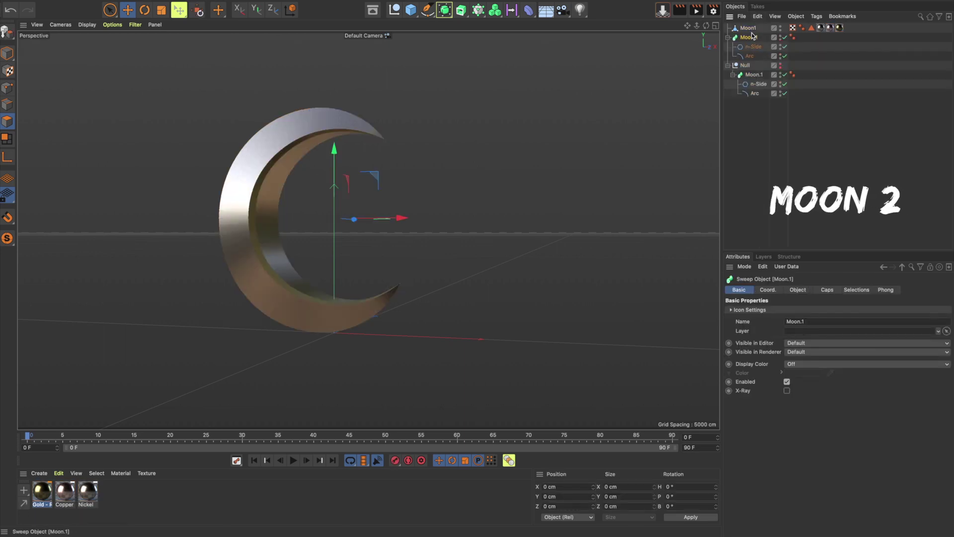
double_click(762, 38)
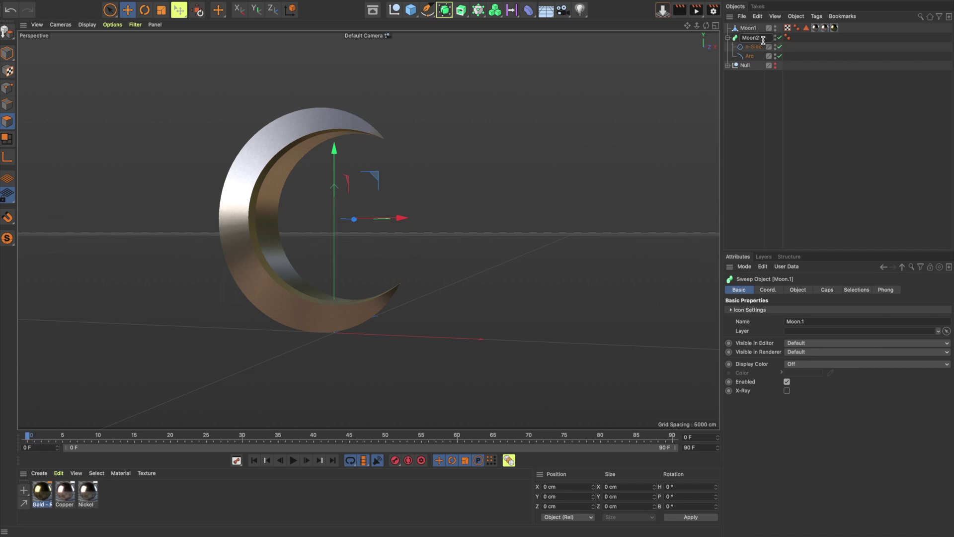
key(Return)
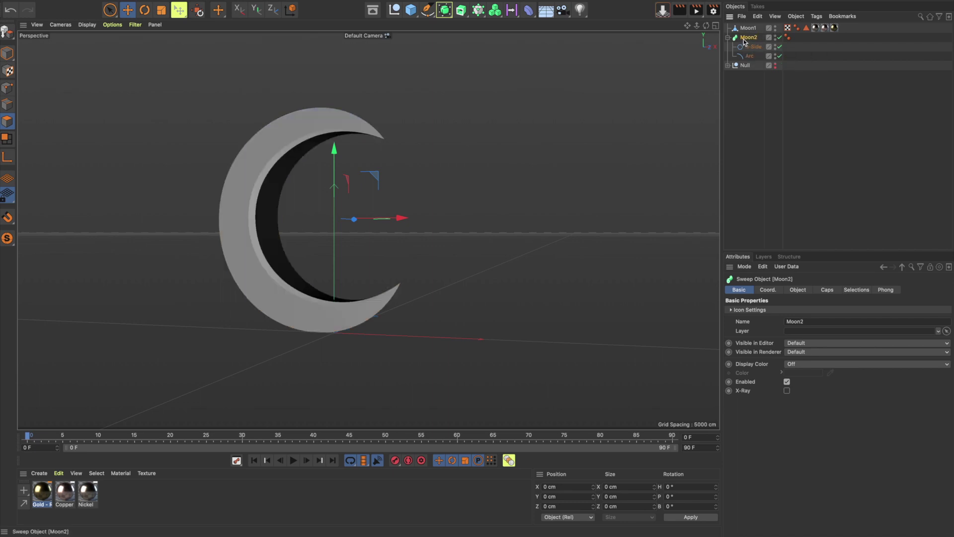
Move Moon2 along X about 427 cm to the right of Moon1.
drag(398, 217, 582, 213)
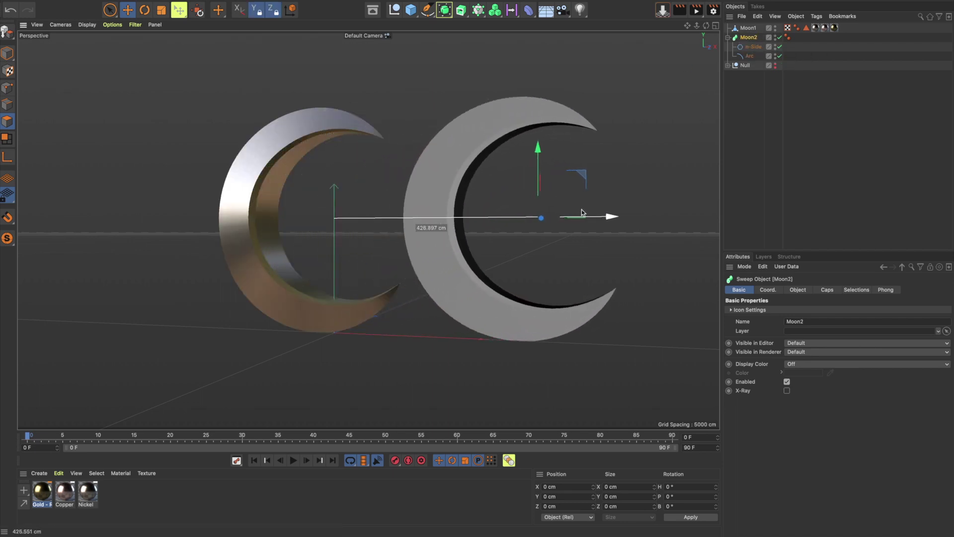
alt+middle_drag(469, 225, 351, 240)
alt+drag(351, 243, 336, 223)
Change Moon2's n-Side profile from 3 to 4 sides and make Moon2 editable.
click(754, 46)
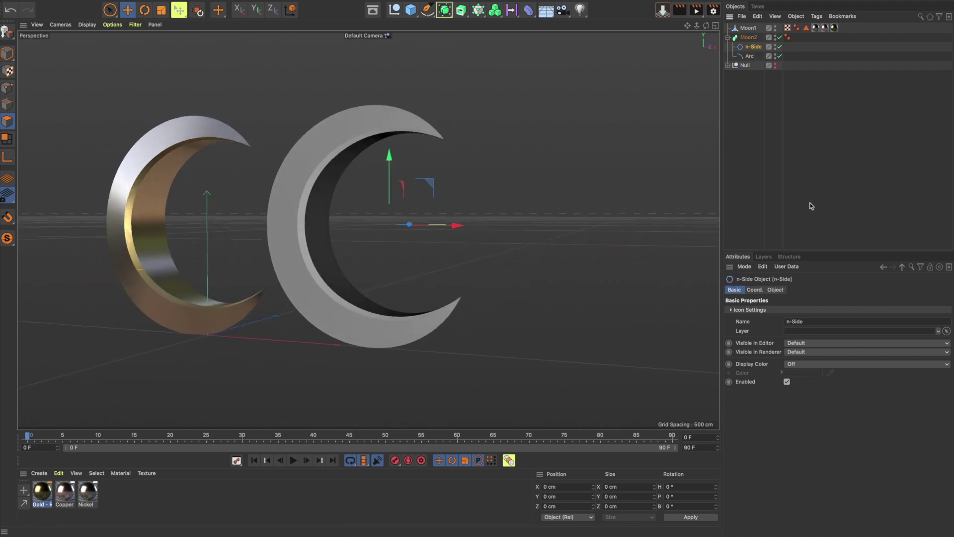
click(776, 289)
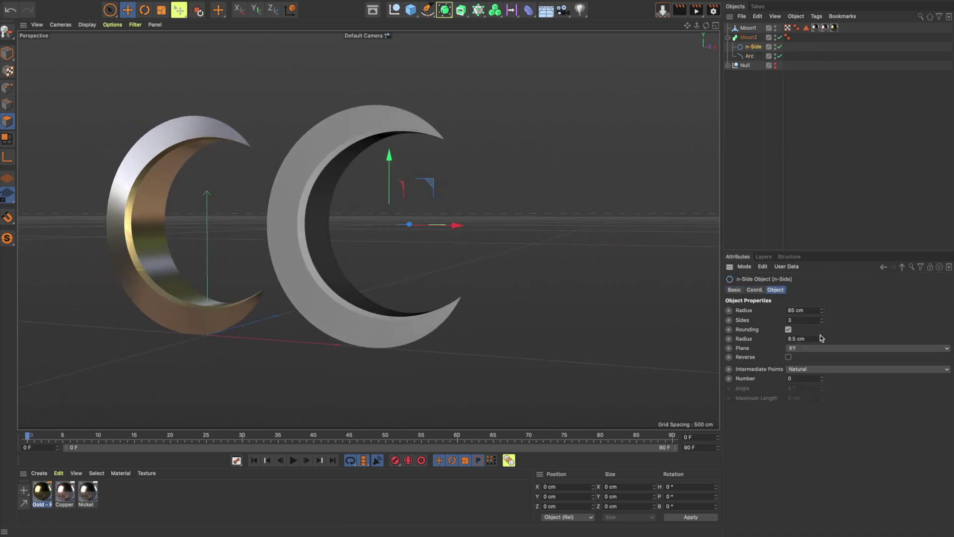
click(821, 320)
mouse_move(335, 199)
alt+mouse_down()
mouse_move(139, 203)
mouse_move(238, 214)
mouse_move(405, 197)
mouse_move(367, 197)
alt+mouse_up()
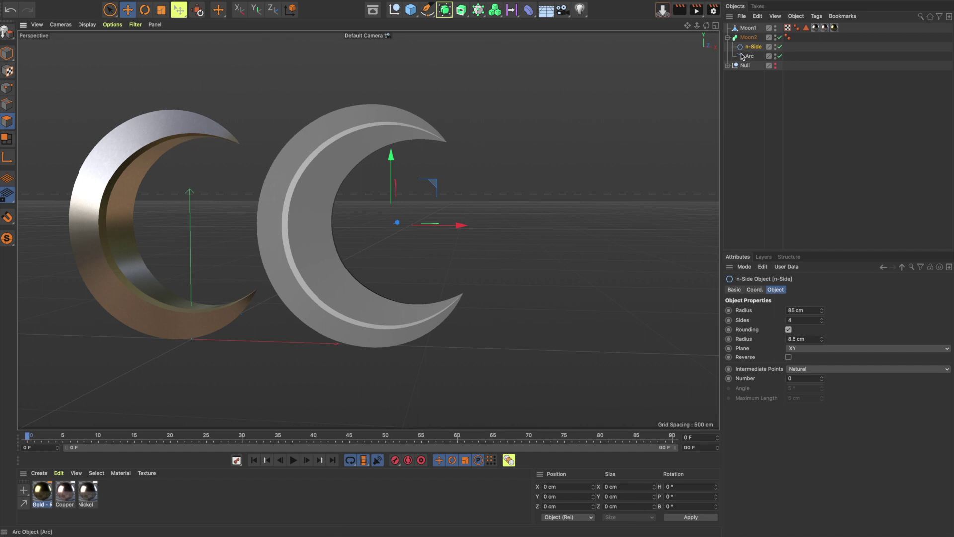
click(748, 38)
key(c)
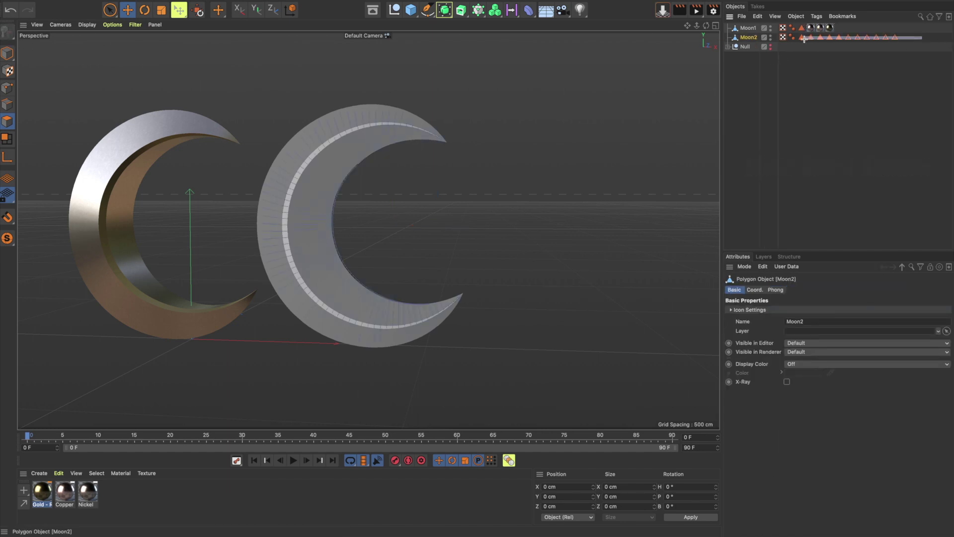
Delete Moon2's leftover selection tags.
drag(917, 35, 801, 39)
key(Delete)
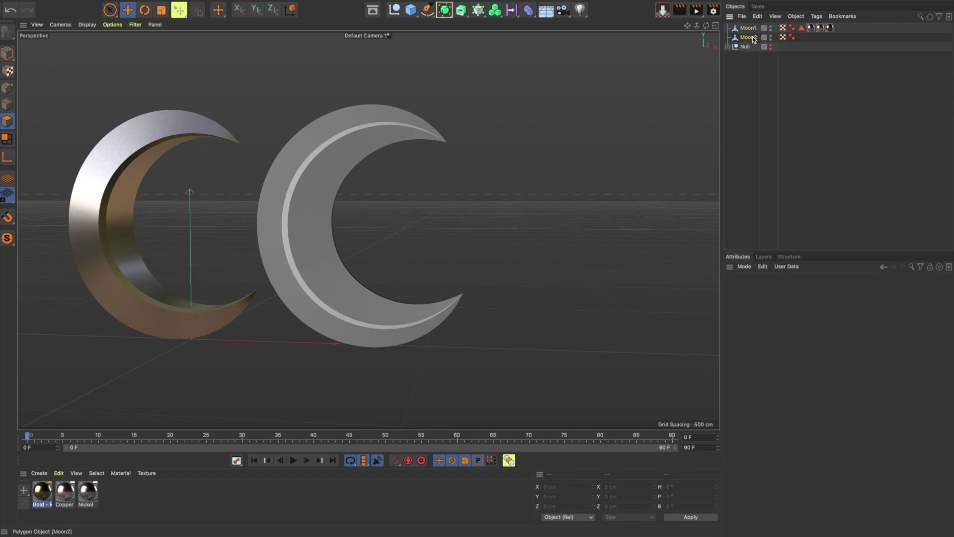
click(753, 40)
Loop-select three polygon loops along Moon2's inner edge.
alt+drag(367, 188, 292, 193)
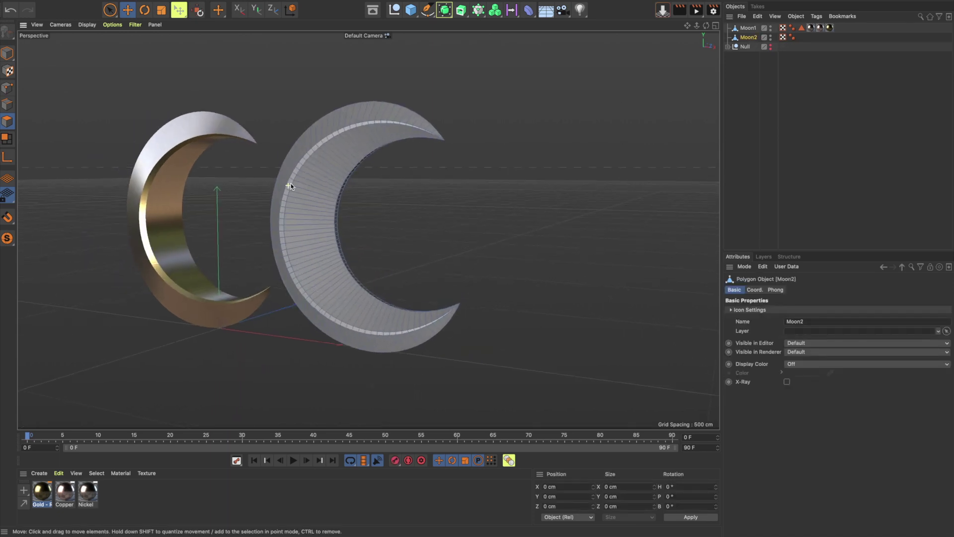
scroll(289, 188, up, 4)
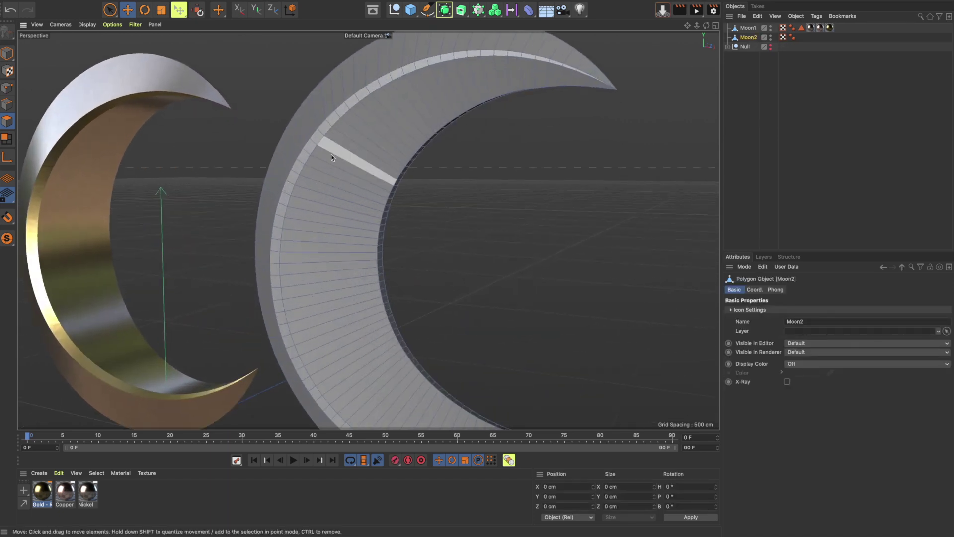
key(u)
key(l)
click(301, 162)
mouse_move(421, 217)
alt+mouse_down()
mouse_move(373, 230)
mouse_move(386, 218)
mouse_move(185, 234)
alt+mouse_up()
click(458, 211)
mouse_move(458, 217)
alt+mouse_down()
mouse_move(256, 228)
mouse_move(607, 213)
mouse_move(565, 219)
alt+mouse_up()
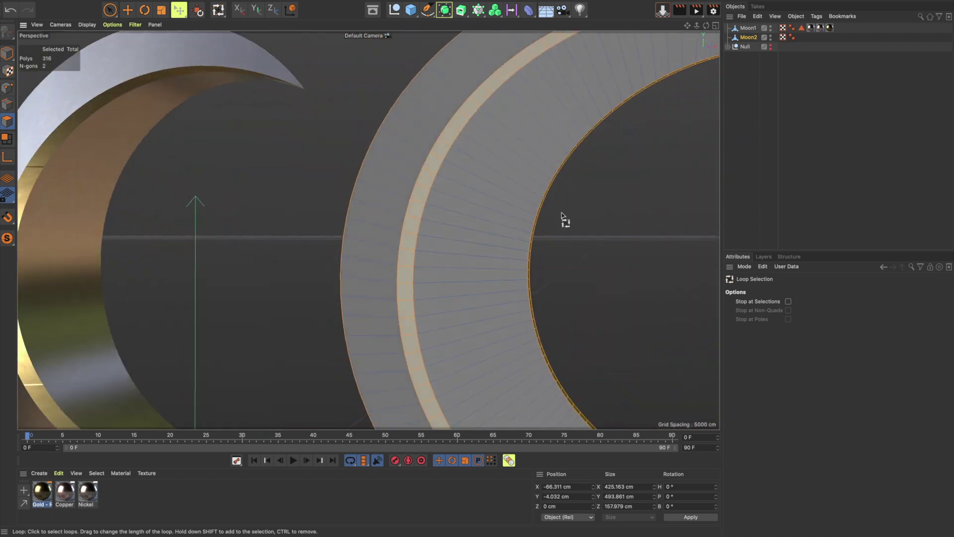
scroll(565, 219, down, 5)
mouse_move(479, 277)
alt+mouse_down()
mouse_move(268, 299)
mouse_move(420, 288)
mouse_move(170, 288)
mouse_move(337, 284)
mouse_move(318, 224)
alt+mouse_up()
Store the inner-edge loops as a polygon selection and return to Model mode.
click(173, 5)
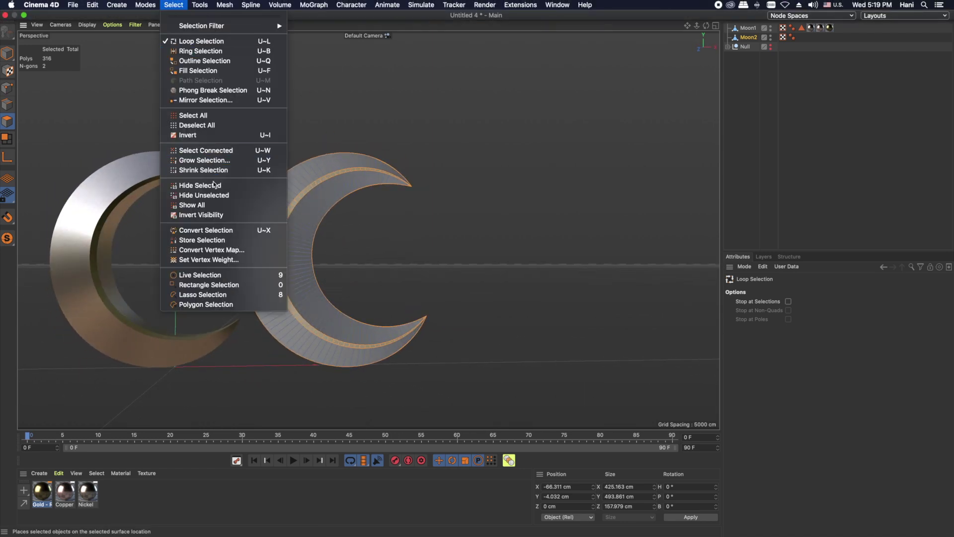
click(218, 240)
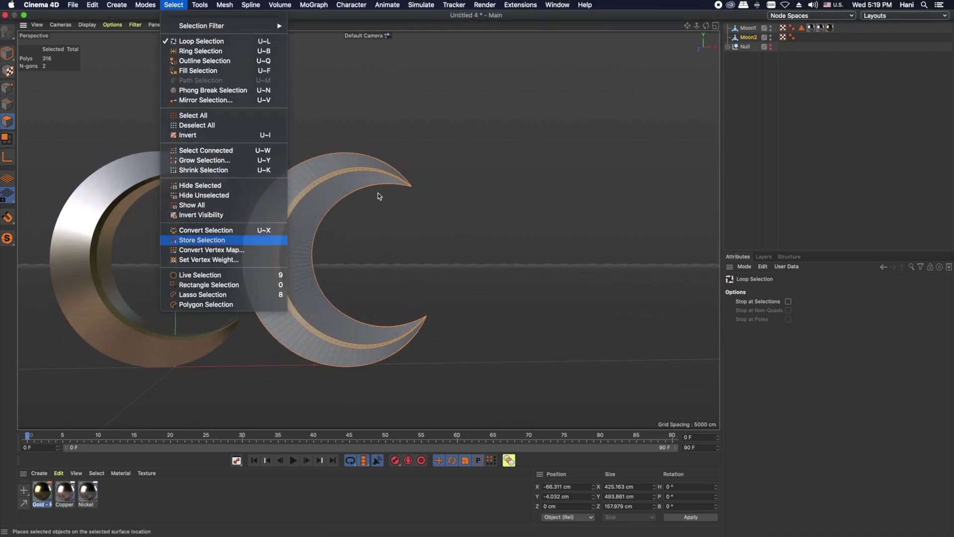
click(749, 37)
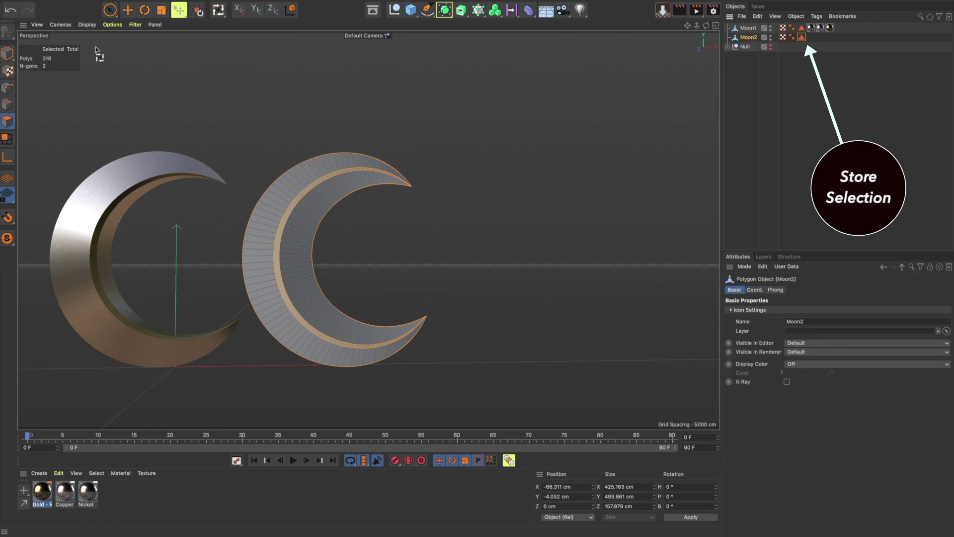
click(7, 54)
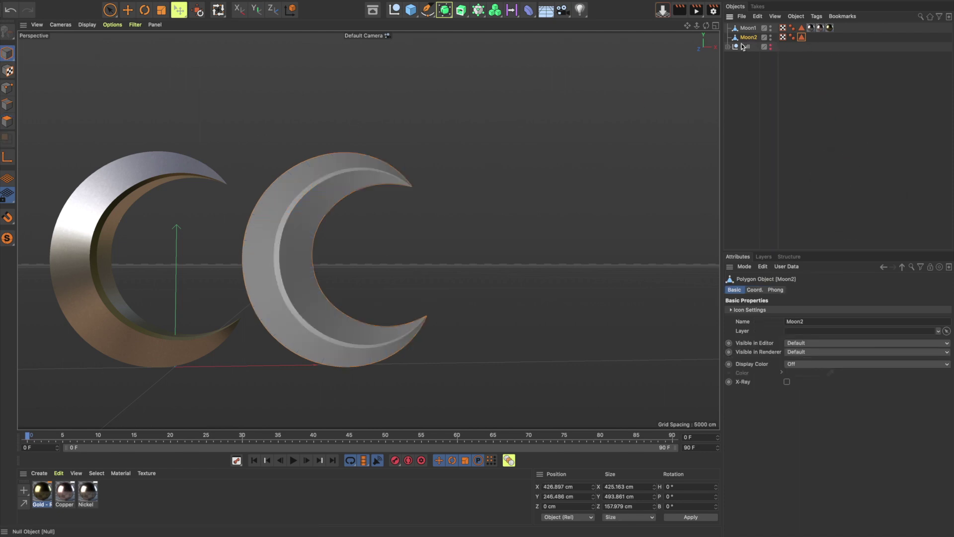
right_click(87, 492)
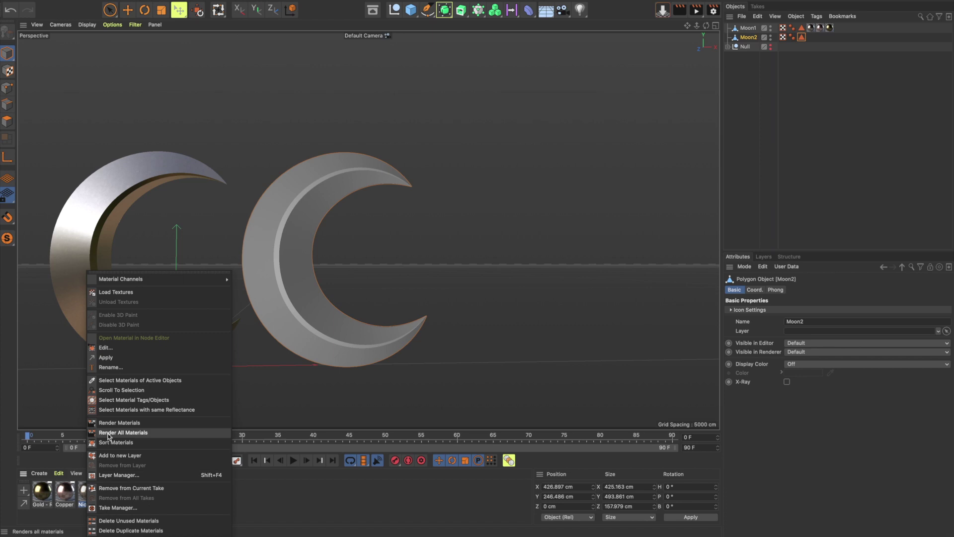
Apply Nickel to all of Moon2 and Gold to its stored inner-edge polygons.
click(124, 368)
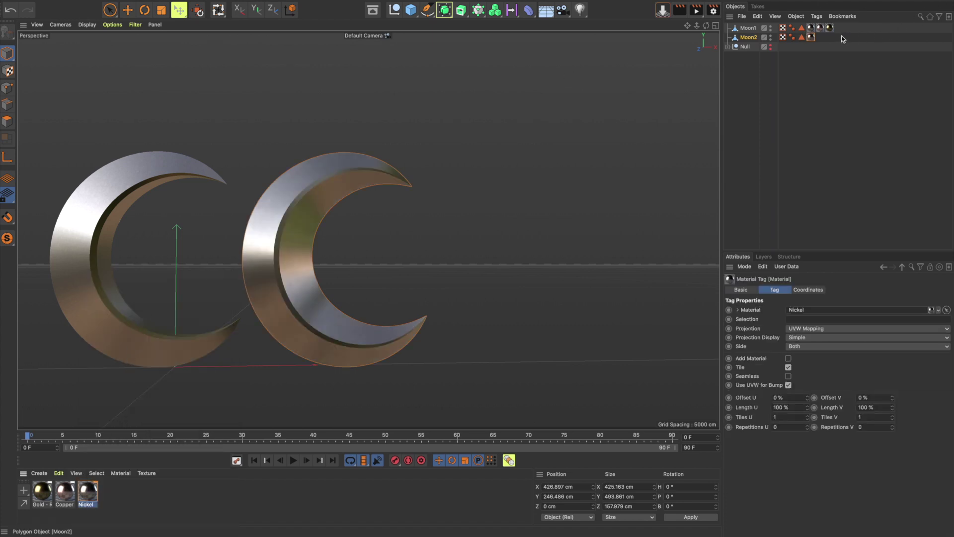
click(801, 37)
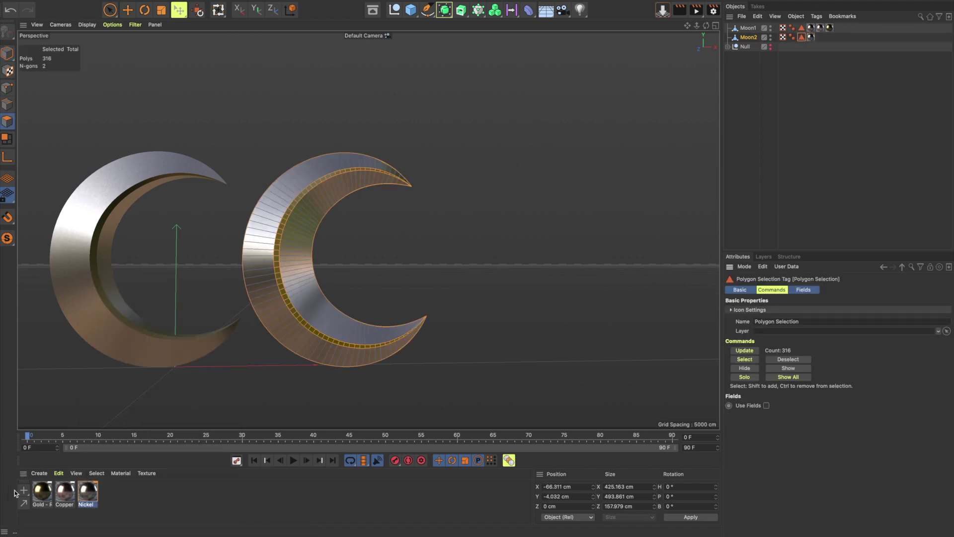
right_click(43, 491)
click(73, 358)
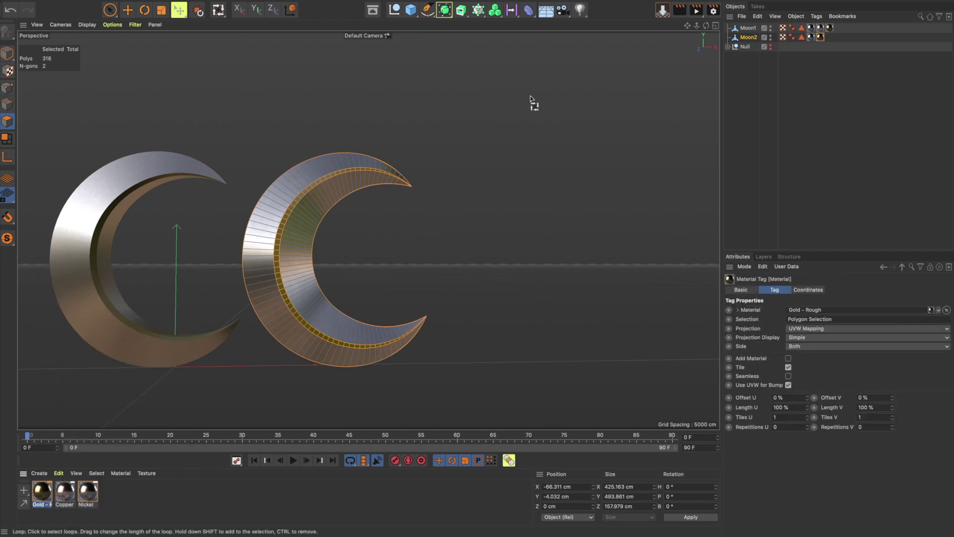
Set both material tags' projection to UVW Mapping and expand the Null.
shift+click(811, 37)
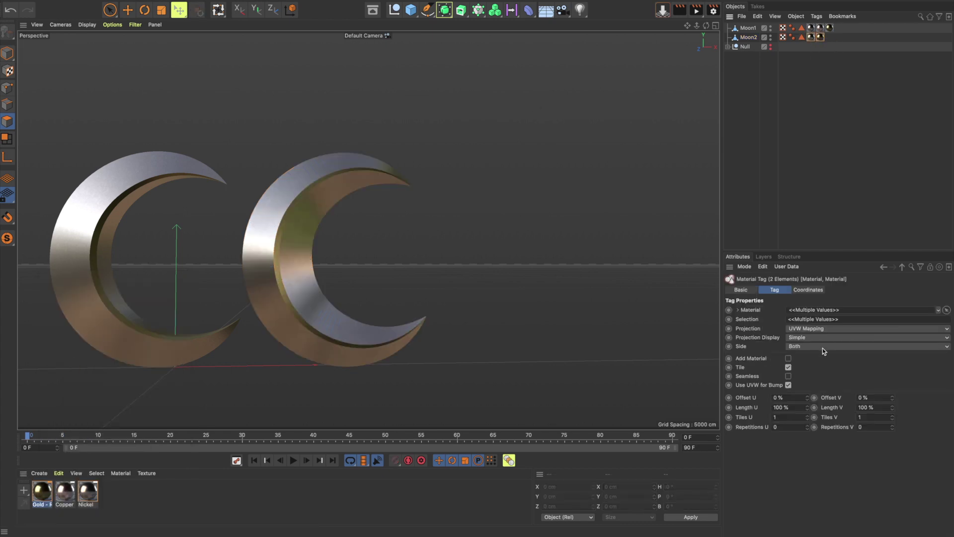
click(816, 328)
click(805, 367)
click(732, 137)
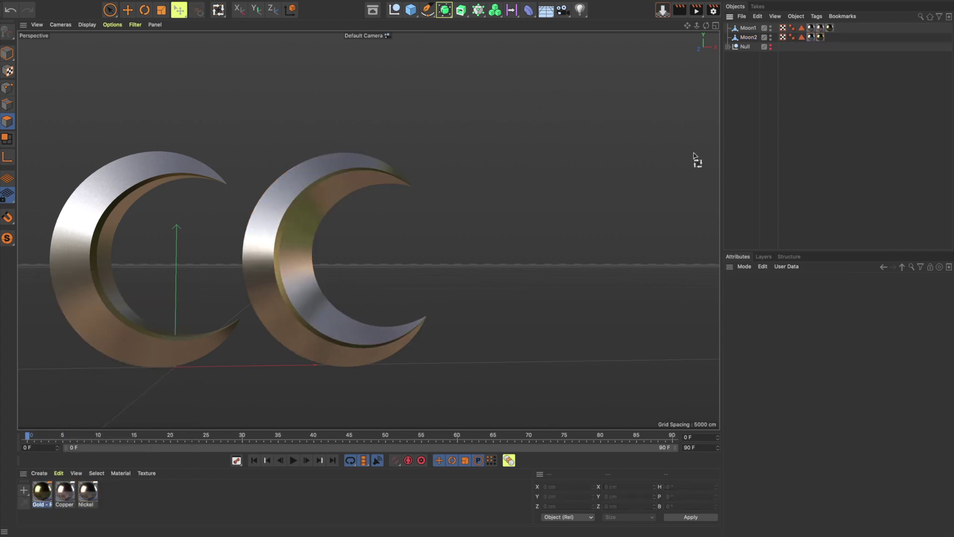
mouse_move(251, 252)
alt+mouse_down()
mouse_move(156, 268)
mouse_move(285, 253)
mouse_move(252, 252)
mouse_move(244, 268)
alt+mouse_up()
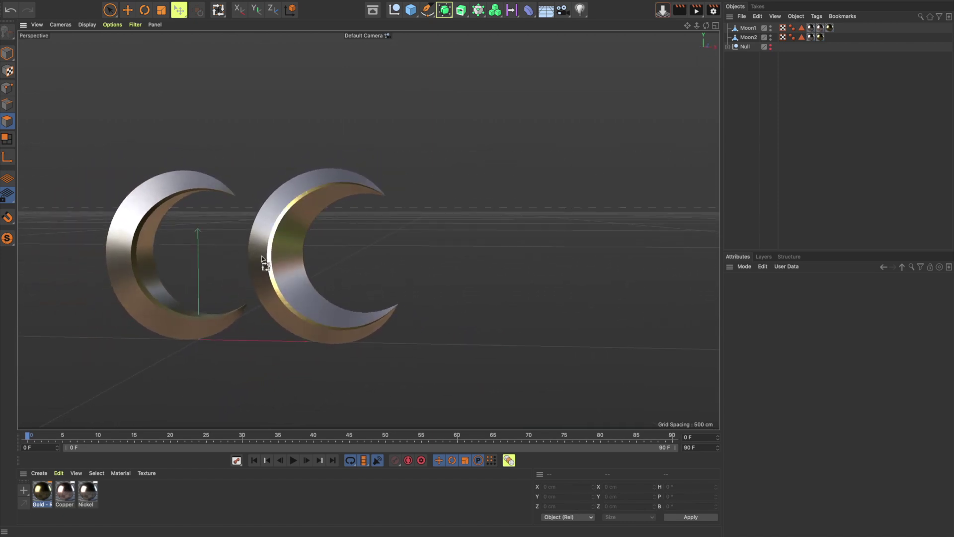
click(729, 47)
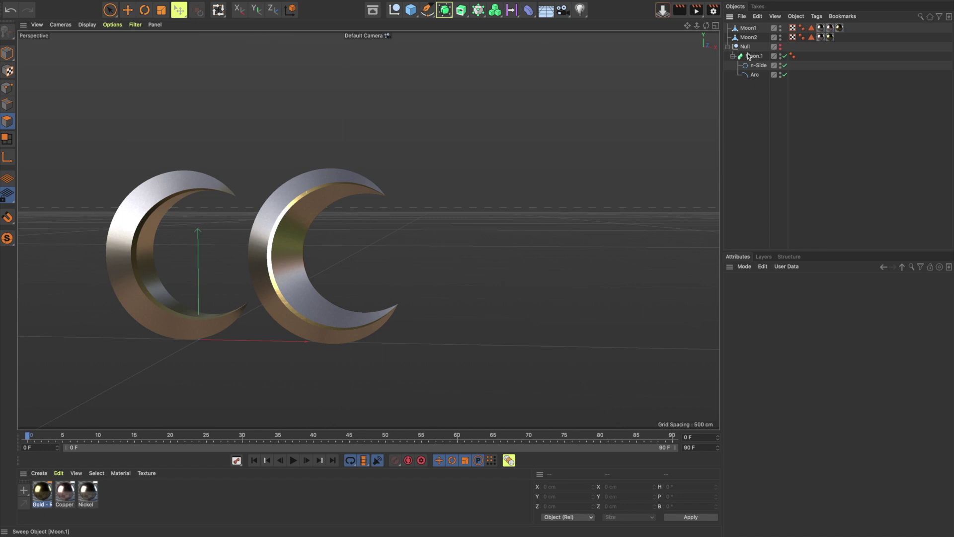
Move the spare Moon.1 sweep out of the Null and rename it Moon3.
click(758, 56)
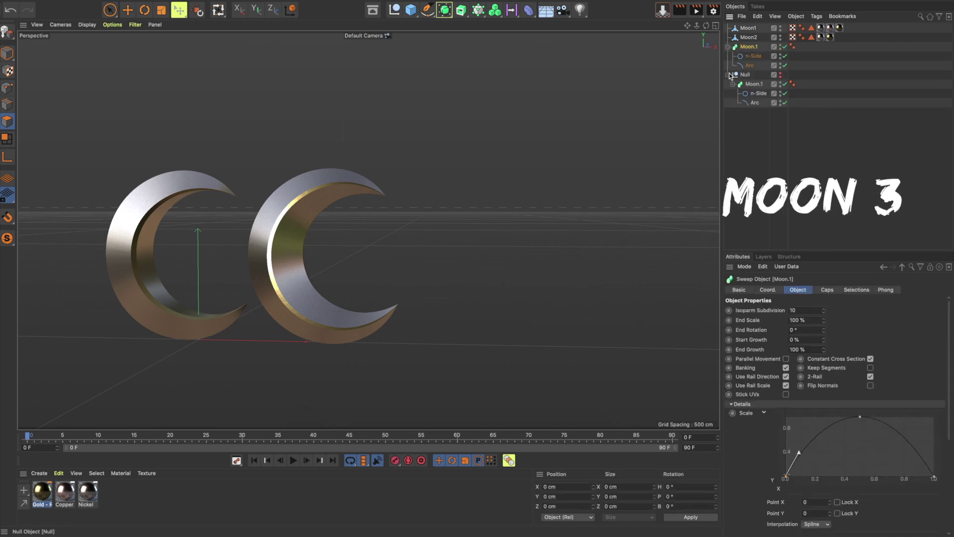
drag(755, 47, 755, 46)
double_click(756, 47)
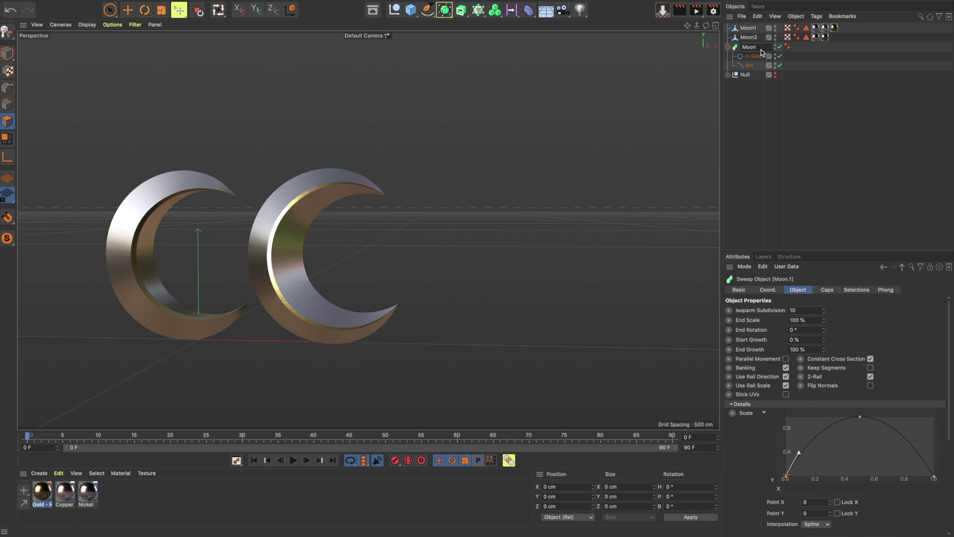
text(3)
key(Return)
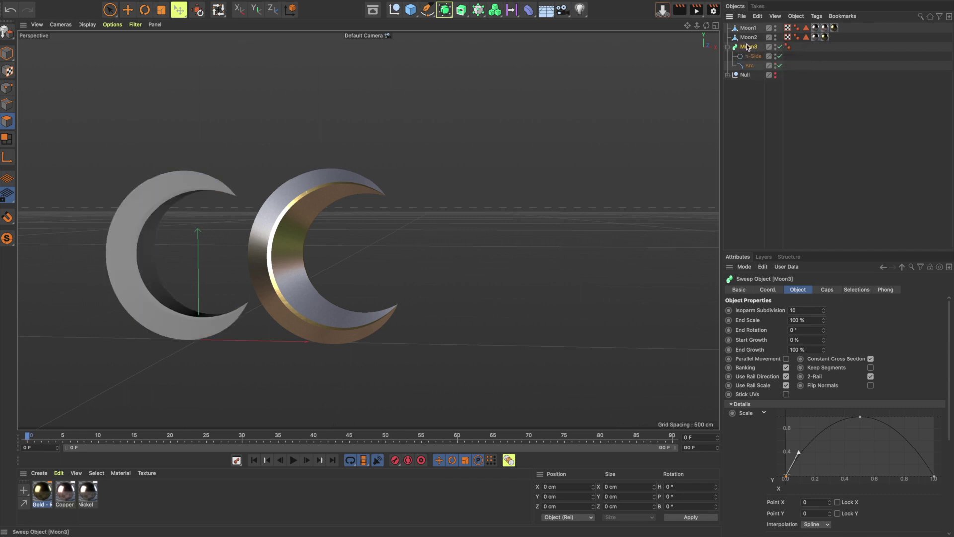
Delete Moon3's n-Side profile, leaving only its Arc child.
click(751, 57)
key(Delete)
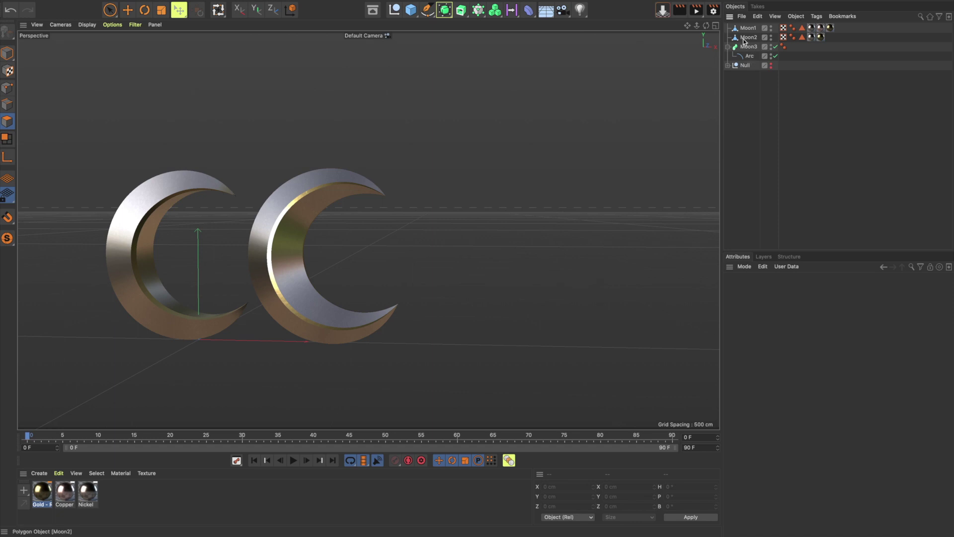
click(427, 10)
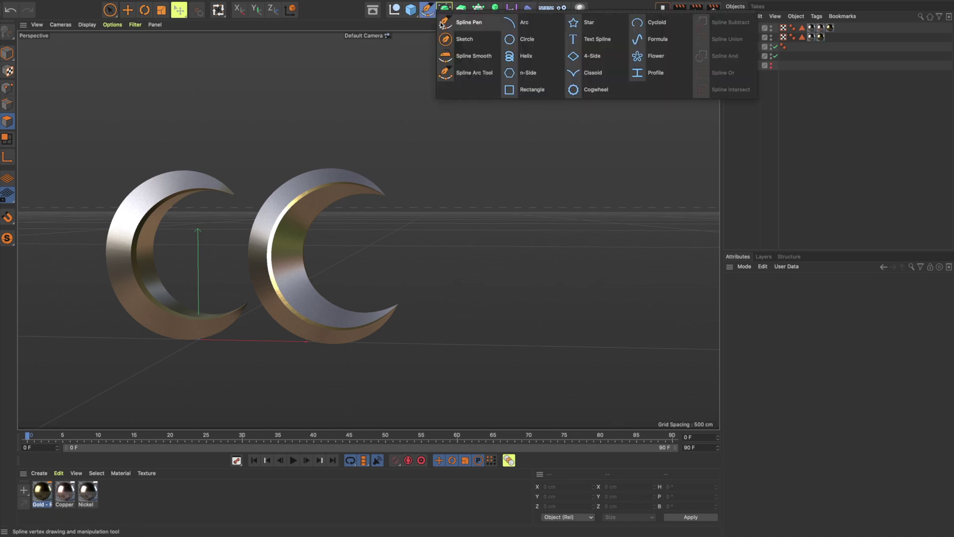
Add a Circle spline and nest it inside Moon3 as its sweep profile.
click(526, 42)
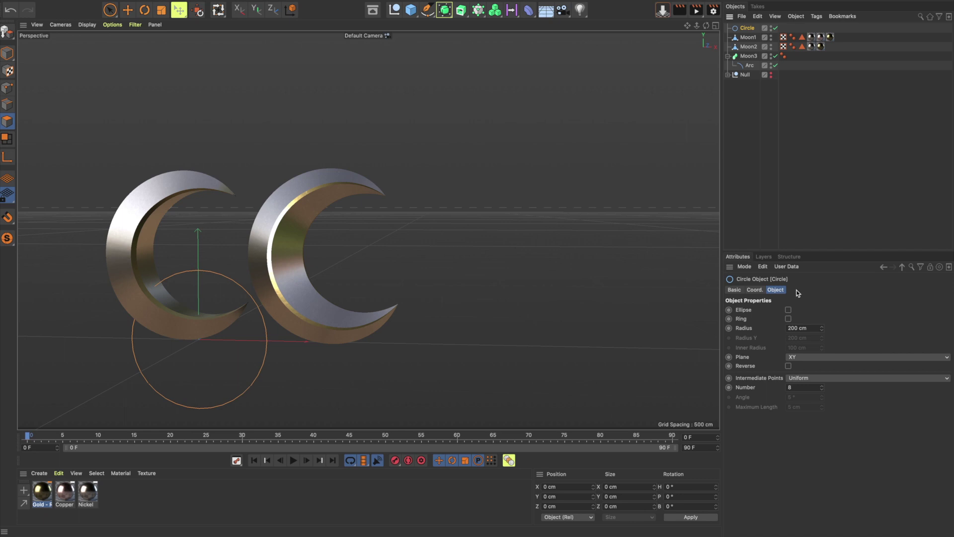
drag(824, 333, 824, 363)
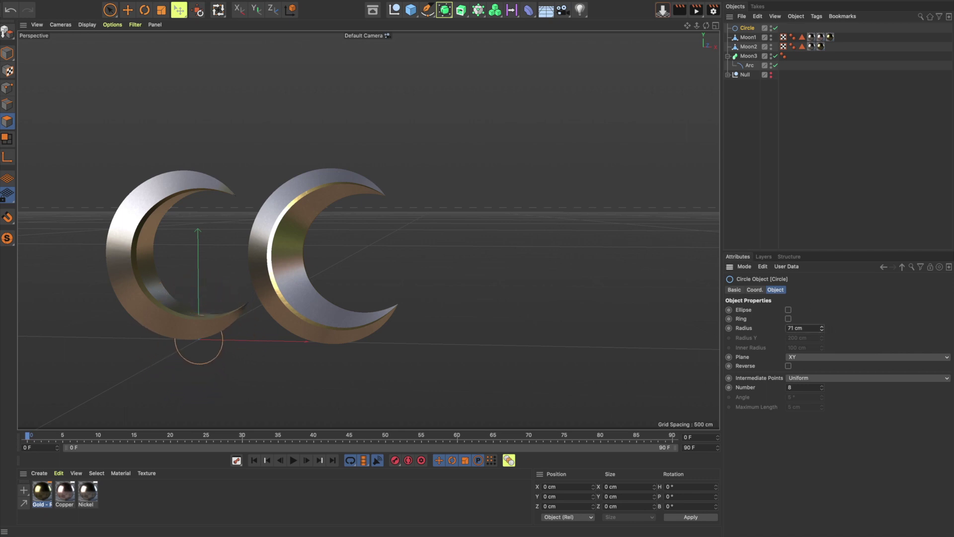
drag(752, 31, 757, 62)
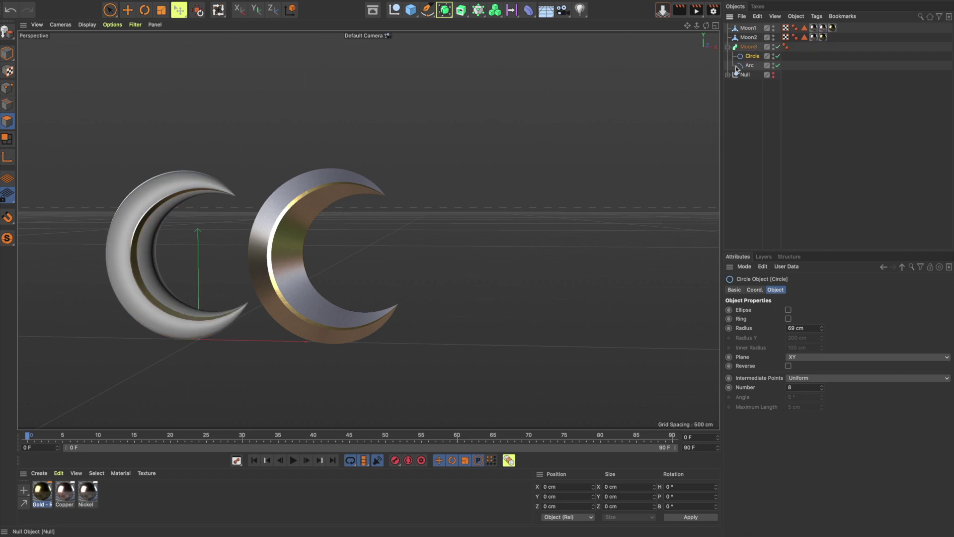
click(749, 47)
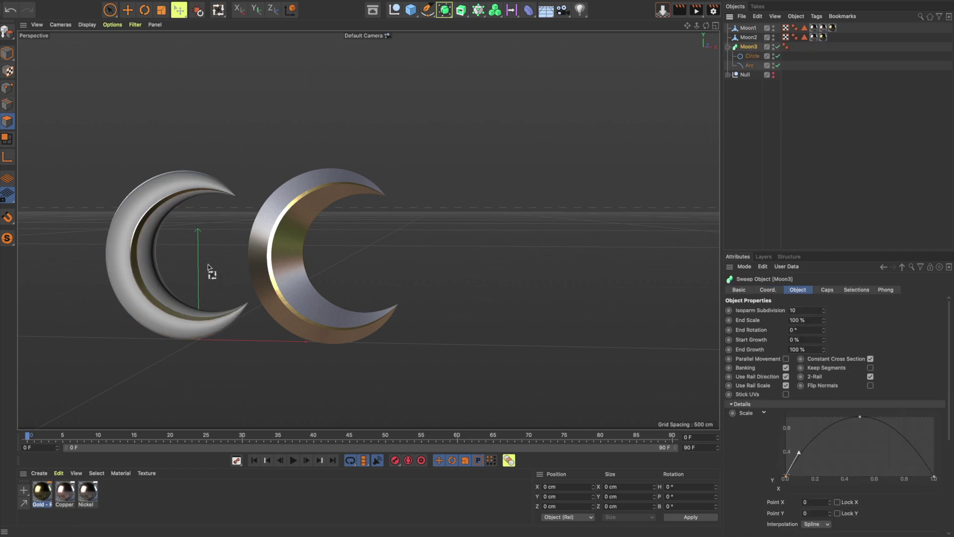
Move Moon3 to the right of the other moons and set its circle radius to 50 cm.
click(7, 53)
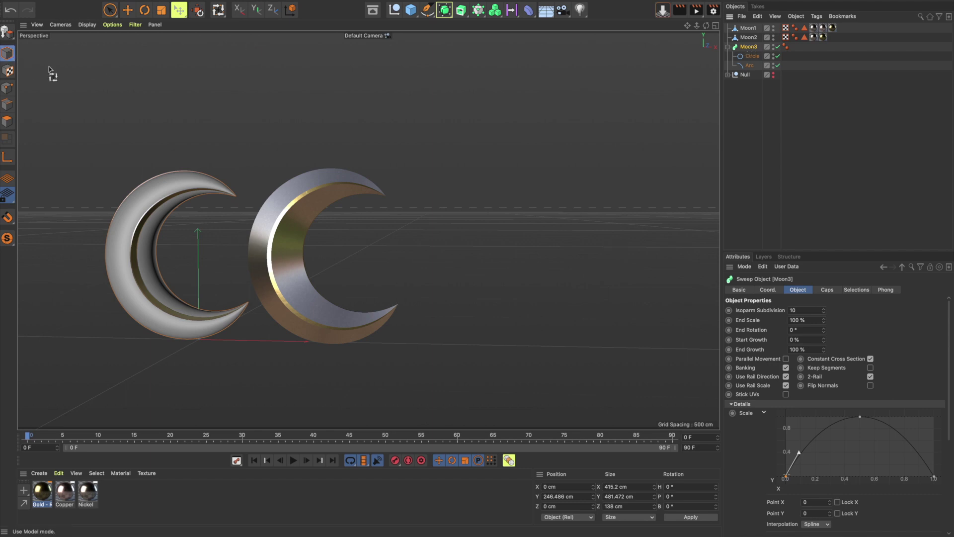
key(e)
drag(261, 265, 592, 255)
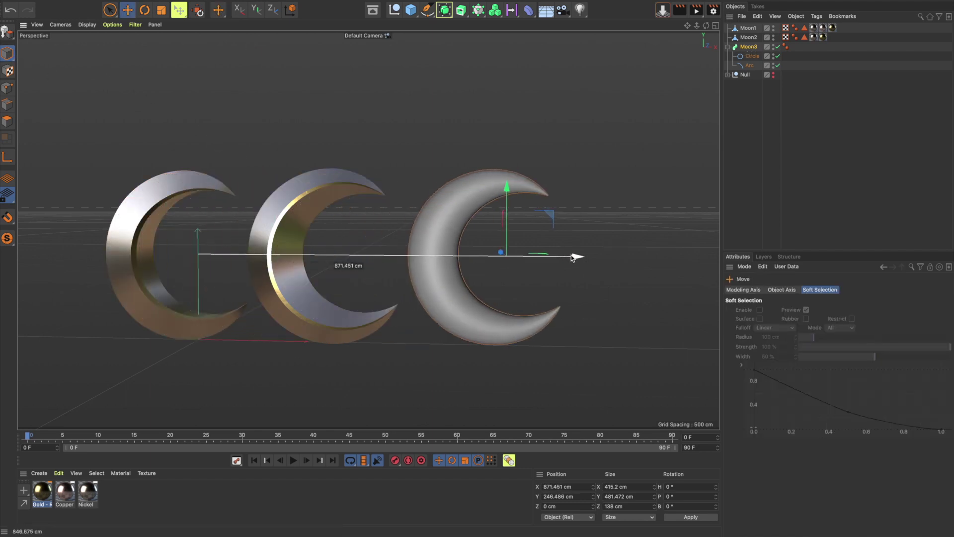
mouse_move(439, 258)
alt+mouse_down()
mouse_move(313, 264)
mouse_move(409, 260)
alt+mouse_up()
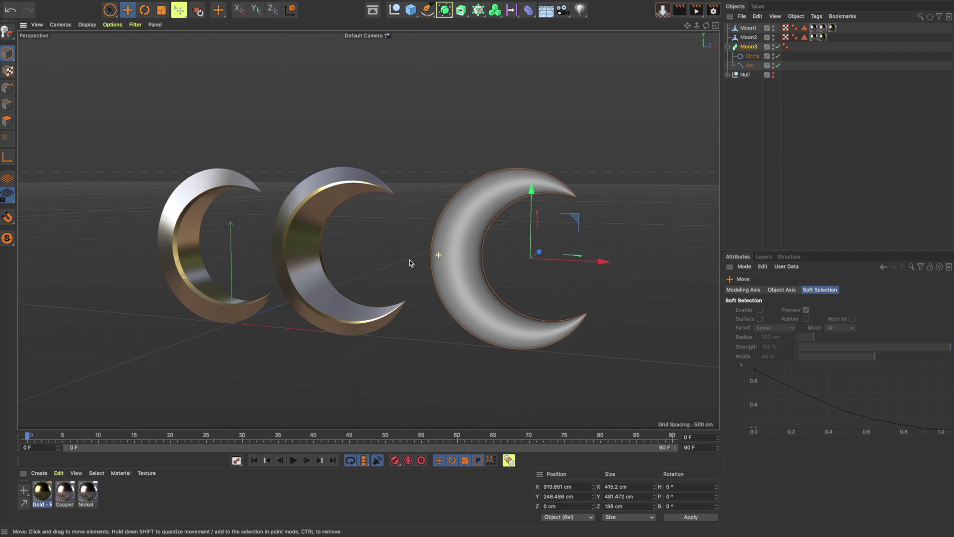
click(751, 56)
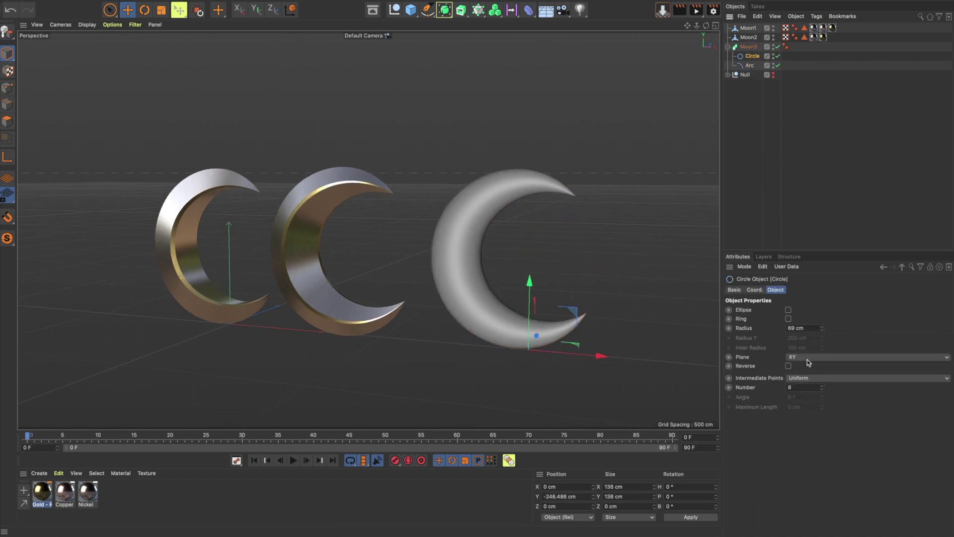
drag(823, 330, 823, 348)
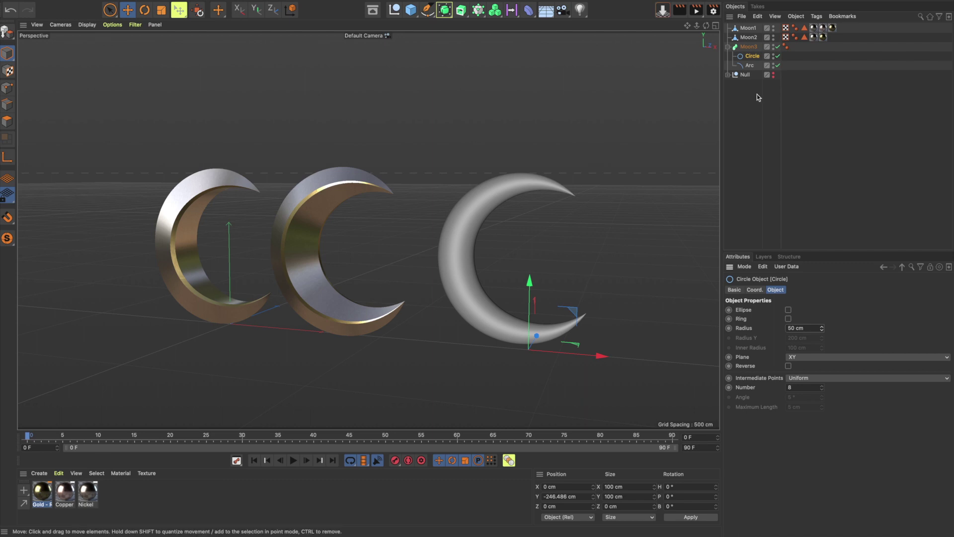
key(Up)
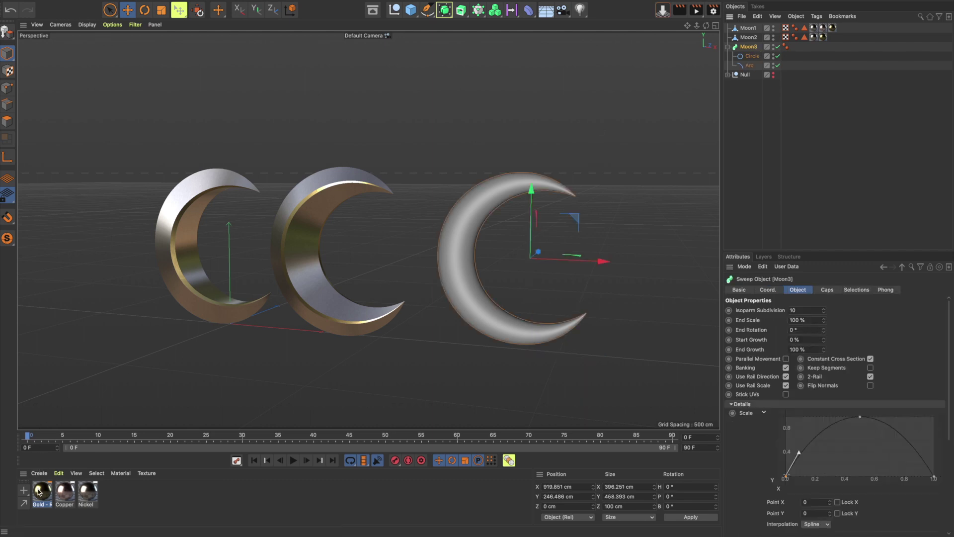
Give Moon3 the Nickel material in place of Gold, with Cubic projection.
right_click(39, 492)
click(74, 357)
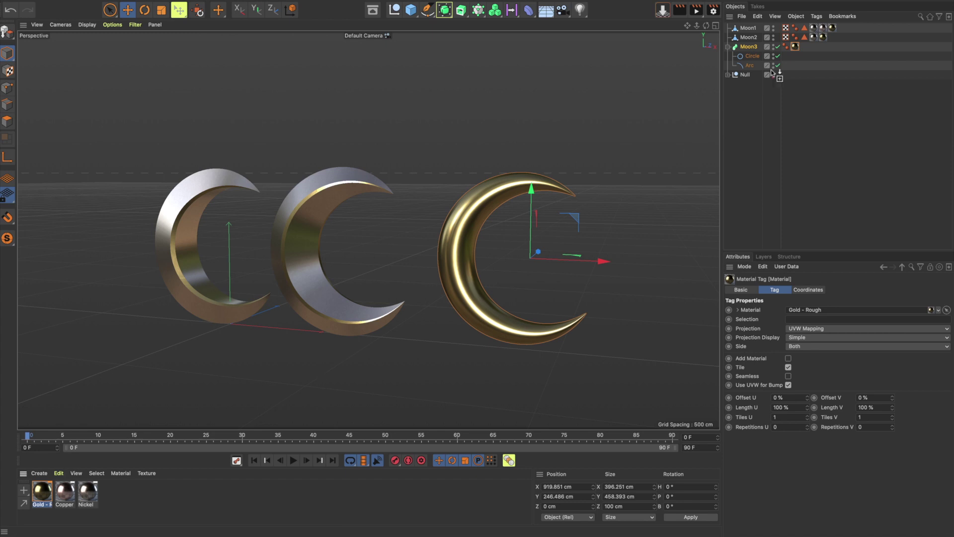
drag(794, 49, 794, 48)
mouse_move(475, 257)
alt+mouse_down()
mouse_move(438, 249)
mouse_move(477, 249)
alt+mouse_up()
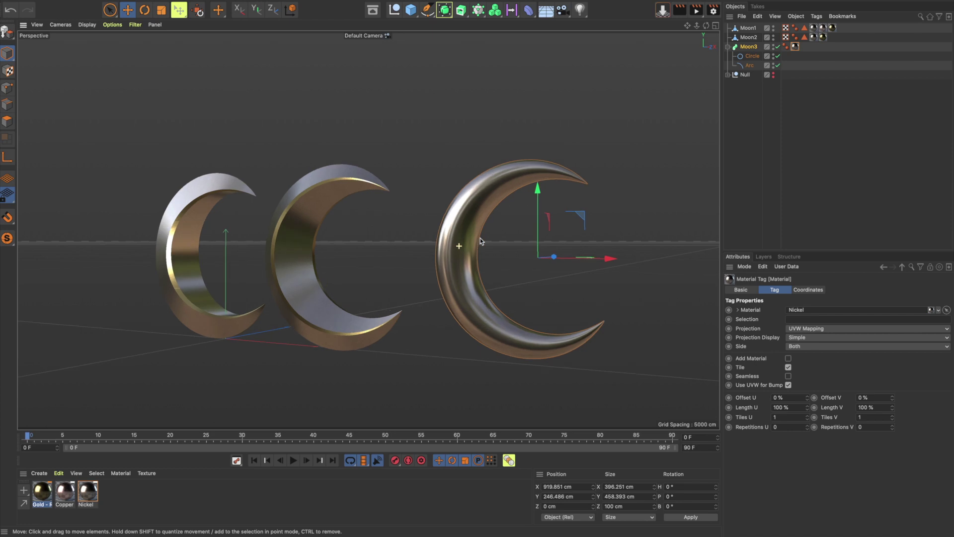
scroll(461, 247, up, 5)
click(809, 328)
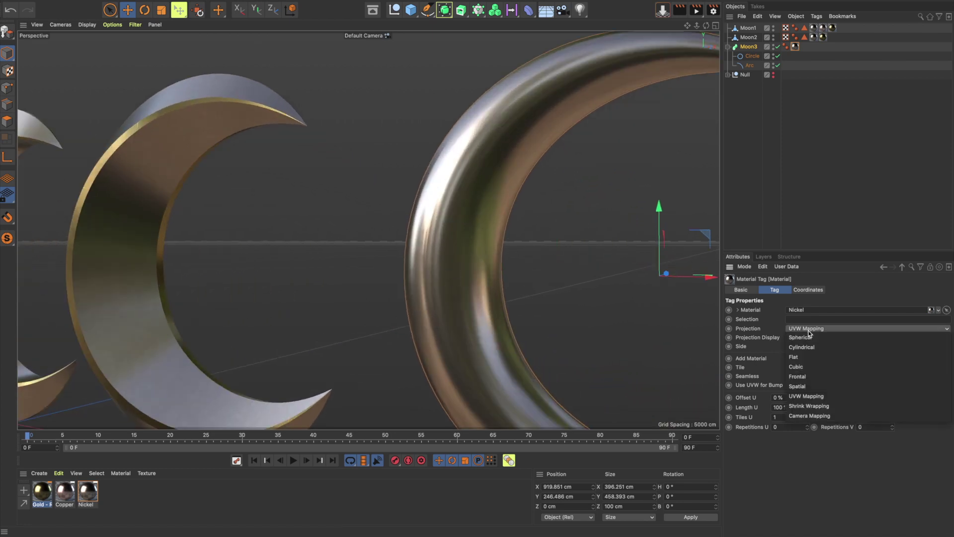
click(825, 366)
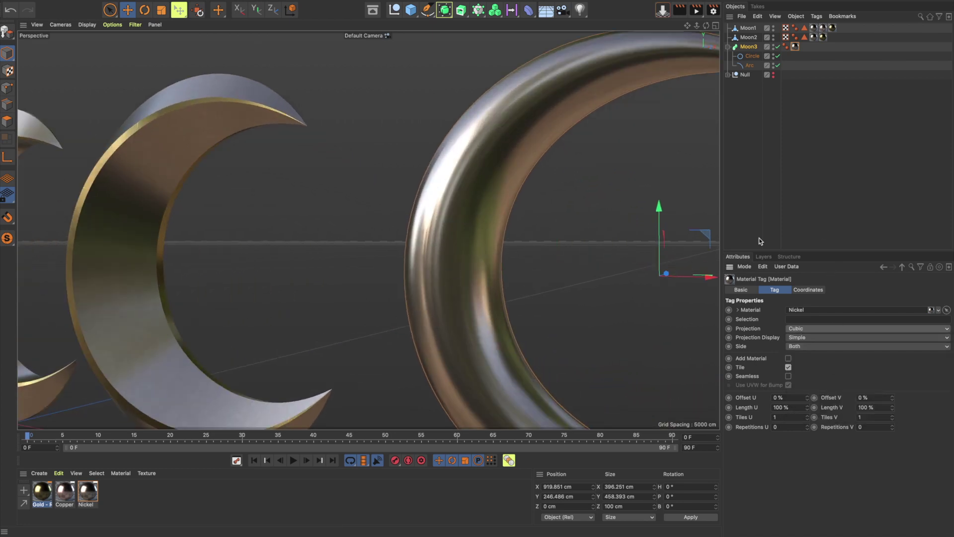
Show the three moons in Gouraud Shading (Lines) from a frontal, slightly tilted view.
click(734, 127)
scroll(490, 206, up, 3)
scroll(545, 196, down, 3)
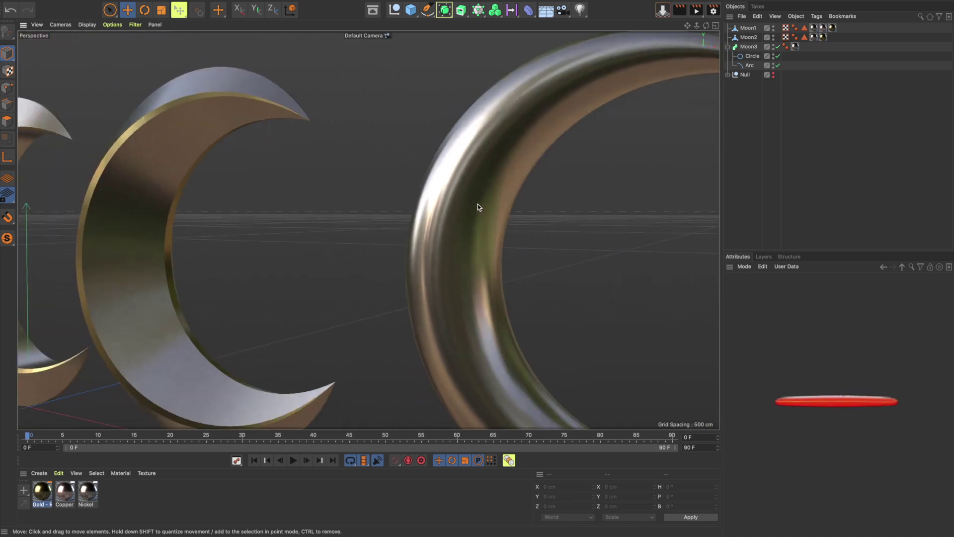
scroll(479, 203, down, 5)
mouse_move(398, 274)
alt+mouse_down()
mouse_move(403, 243)
mouse_move(416, 240)
alt+mouse_up()
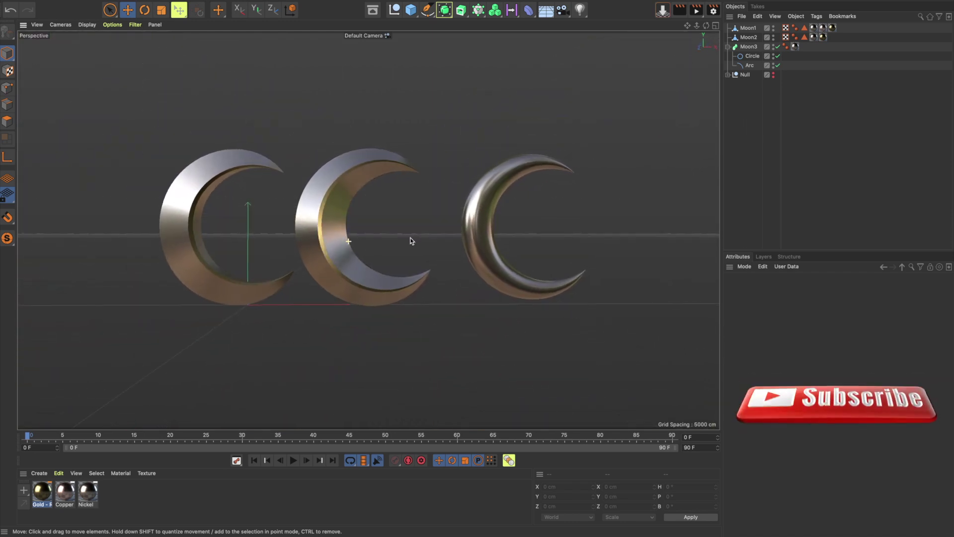
key(n)
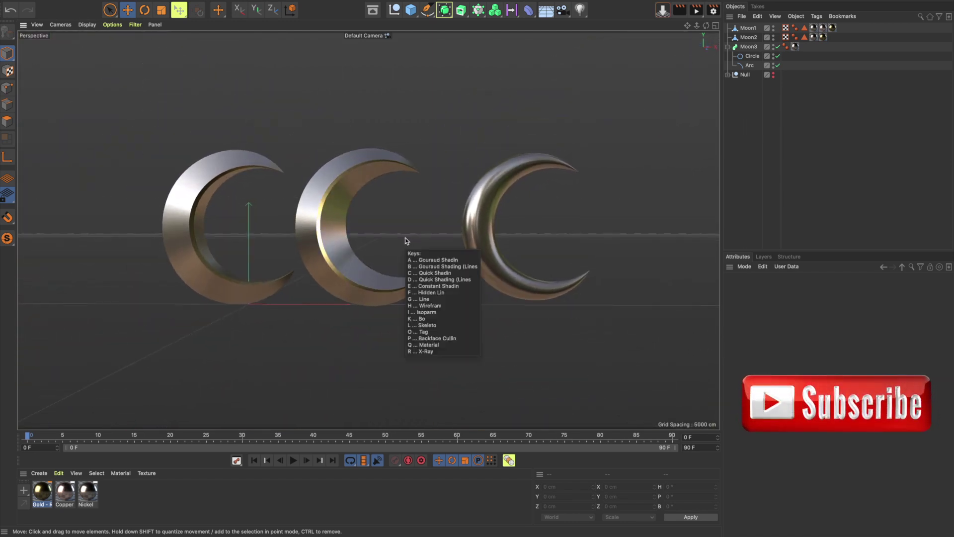
key(b)
alt+drag(404, 241, 466, 196)
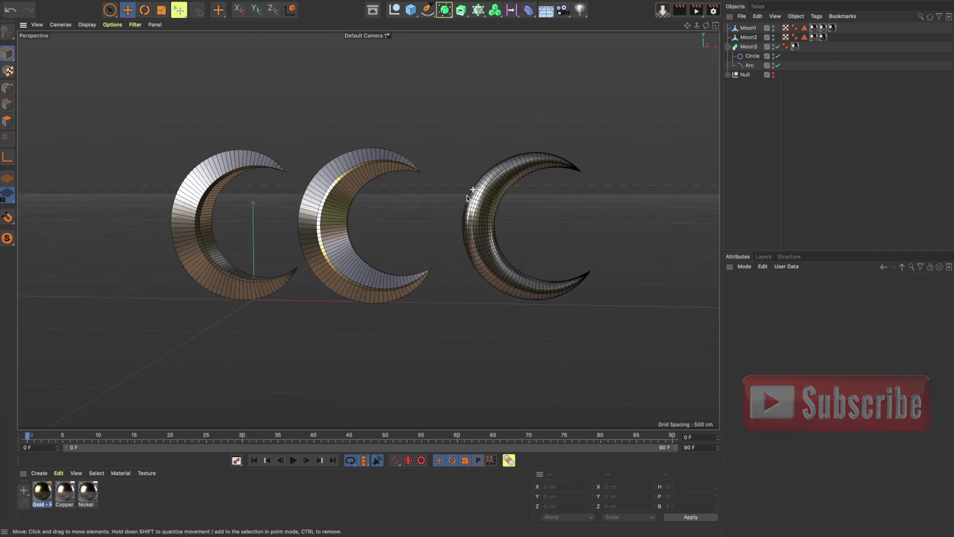